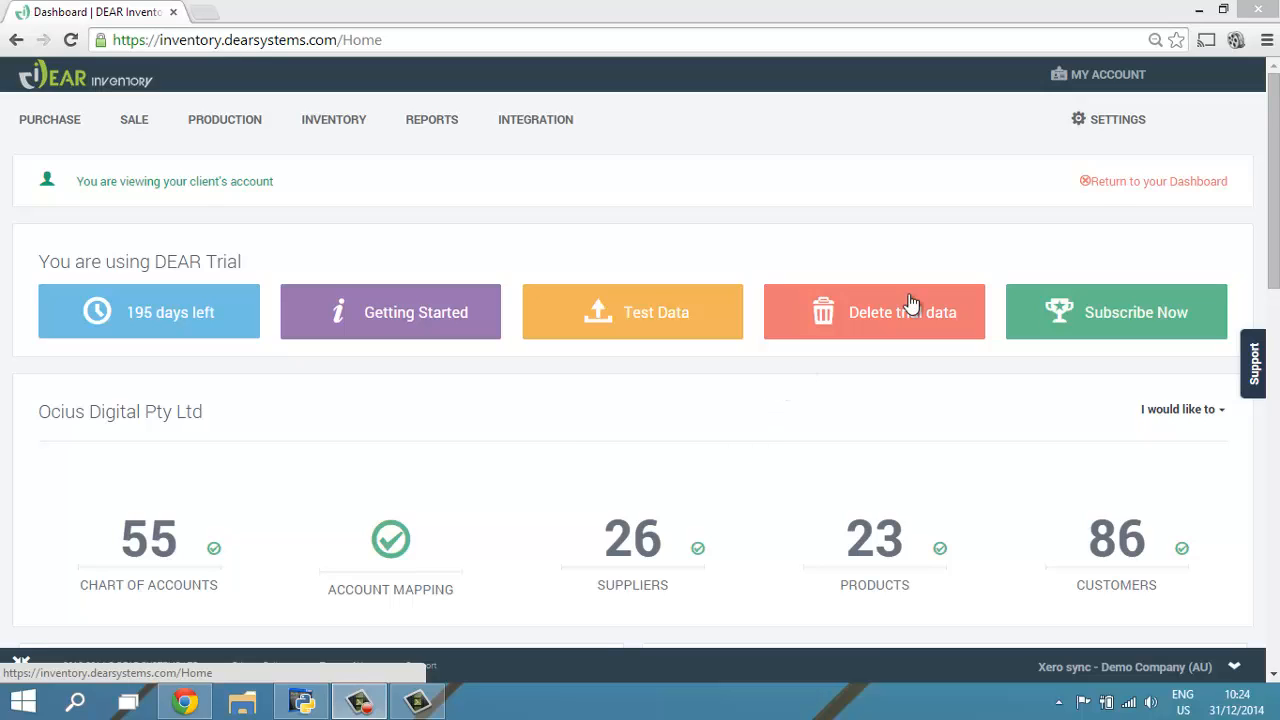
# - Open the Additional Attributes page from the reference books in the settings
pyautogui.moveTo(1108, 130)
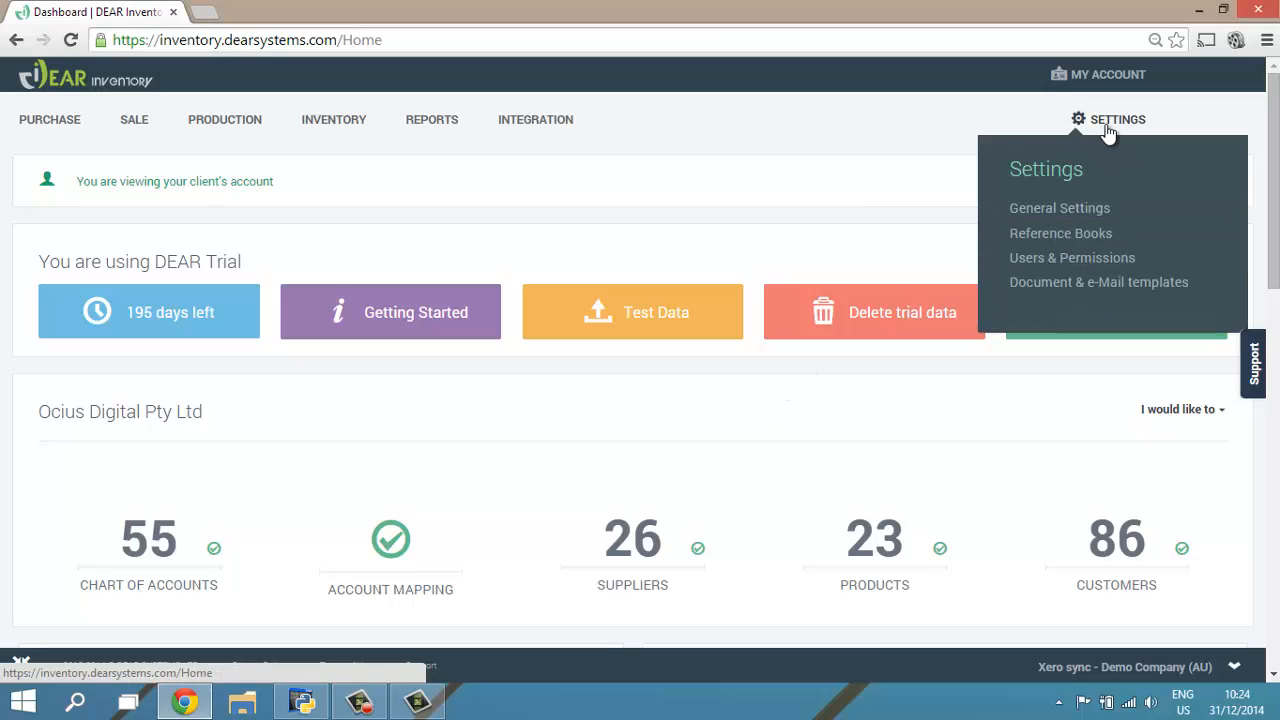
pyautogui.click(1057, 238)
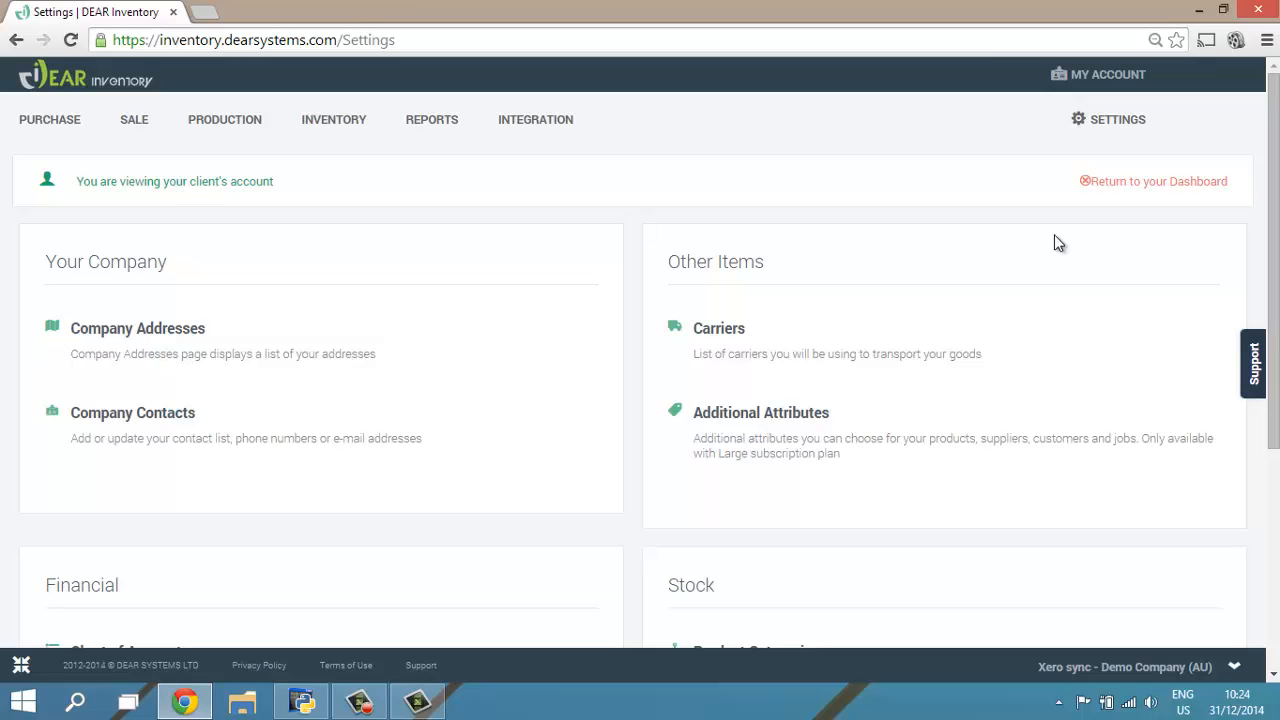
pyautogui.moveTo(1275, 152); pyautogui.dragTo(1274, 225)
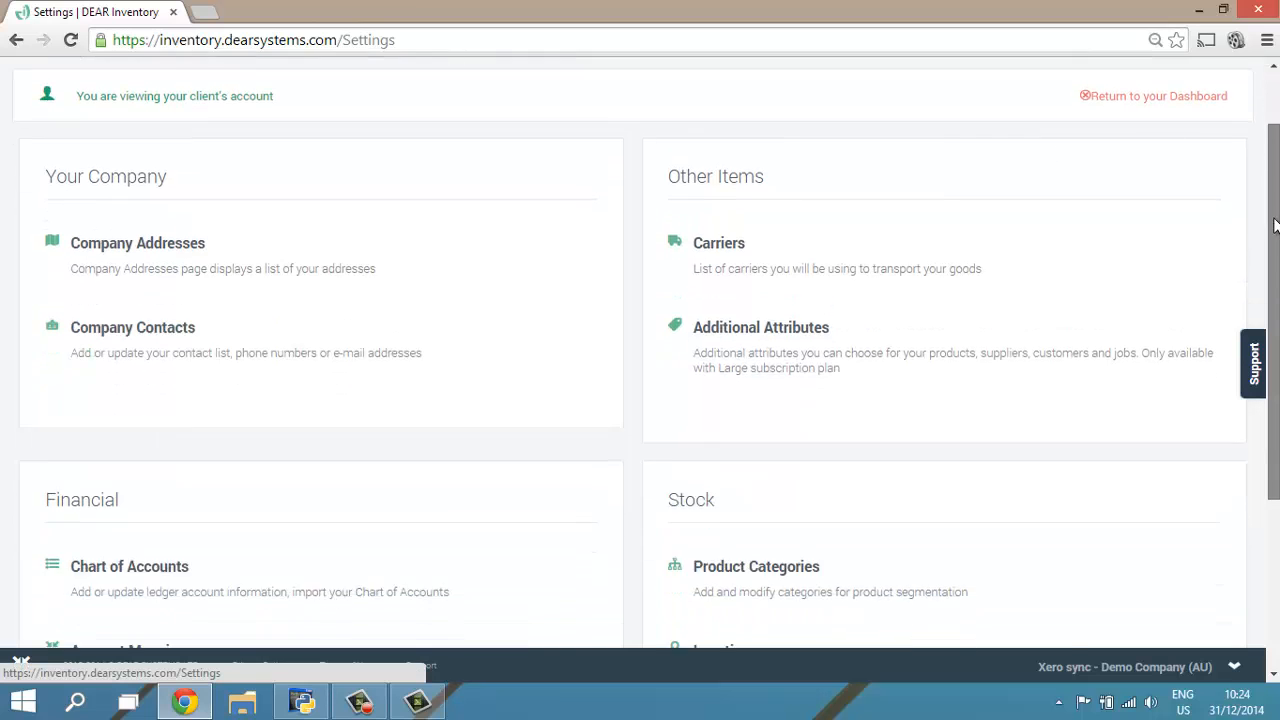
pyautogui.scroll(-1, 1274, 225)
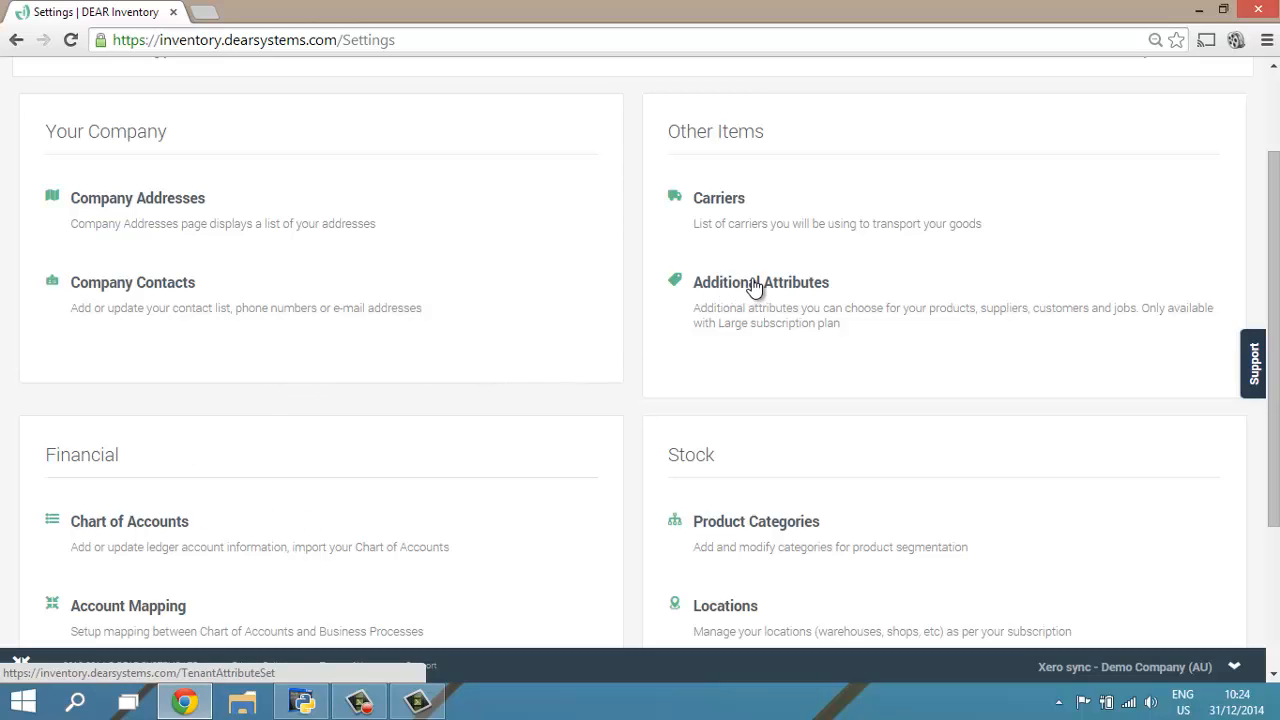
pyautogui.doubleClick(937, 308)
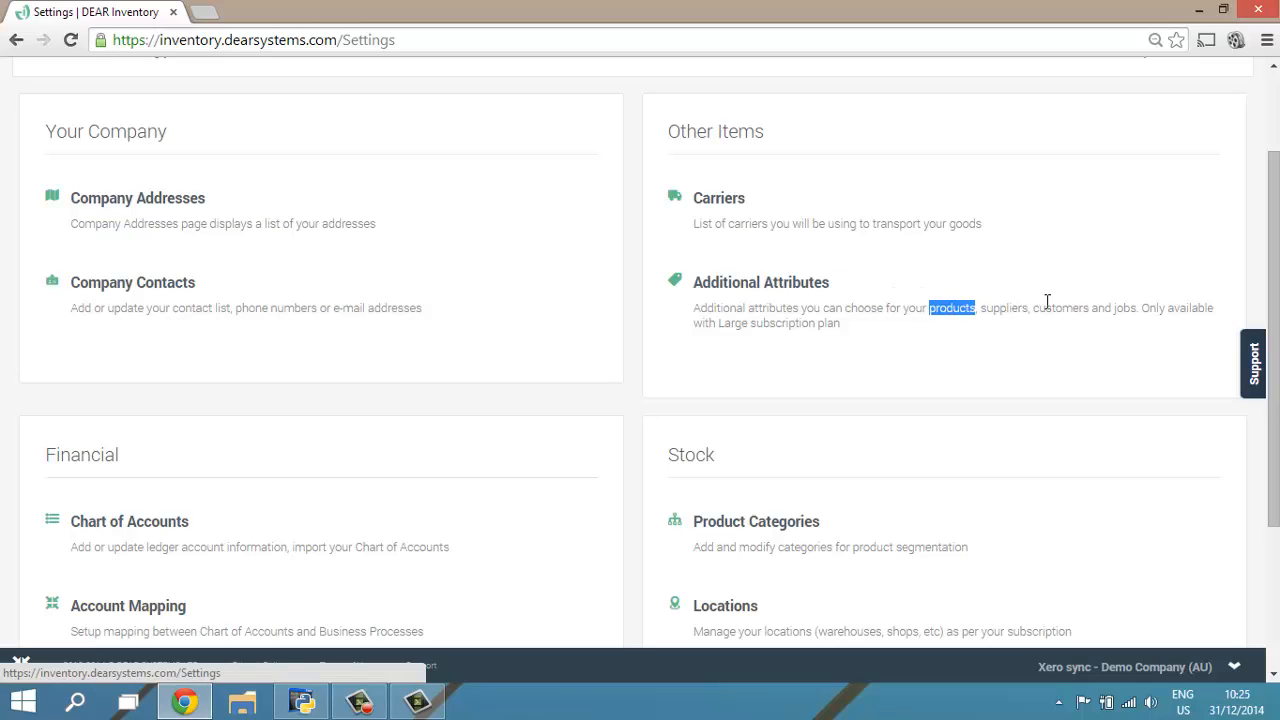
pyautogui.click(865, 308)
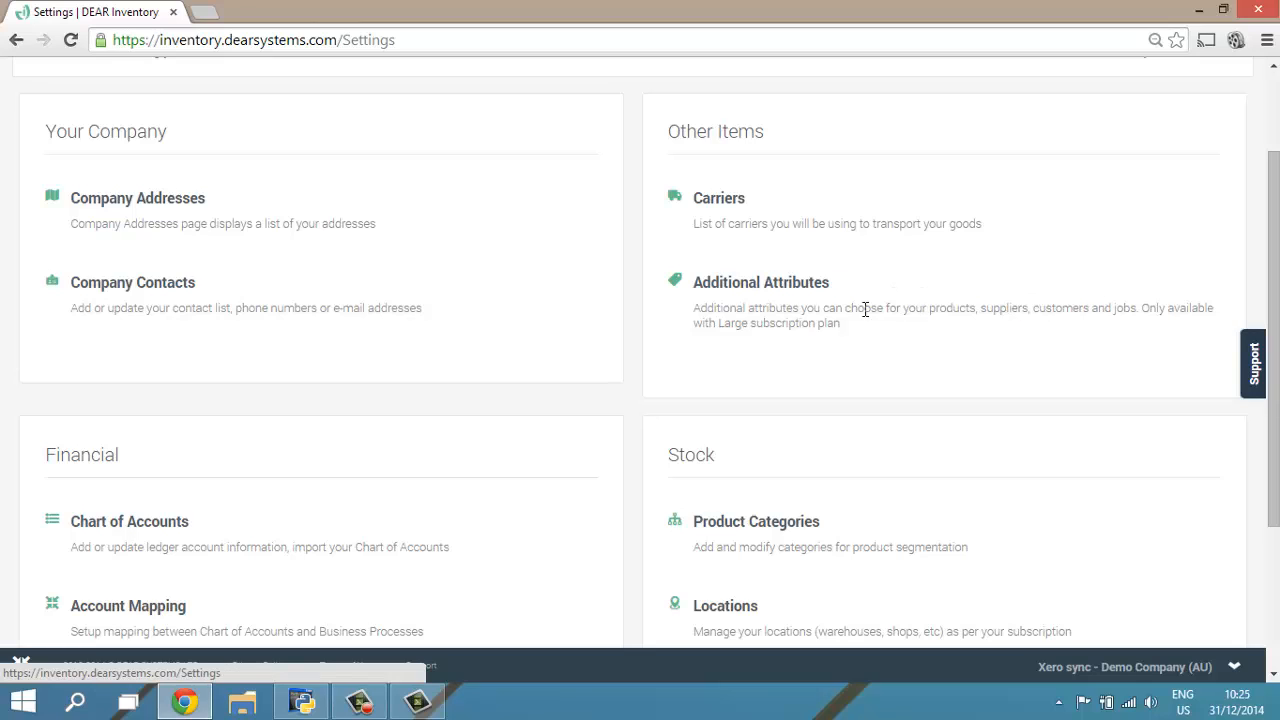
pyautogui.click(781, 285)
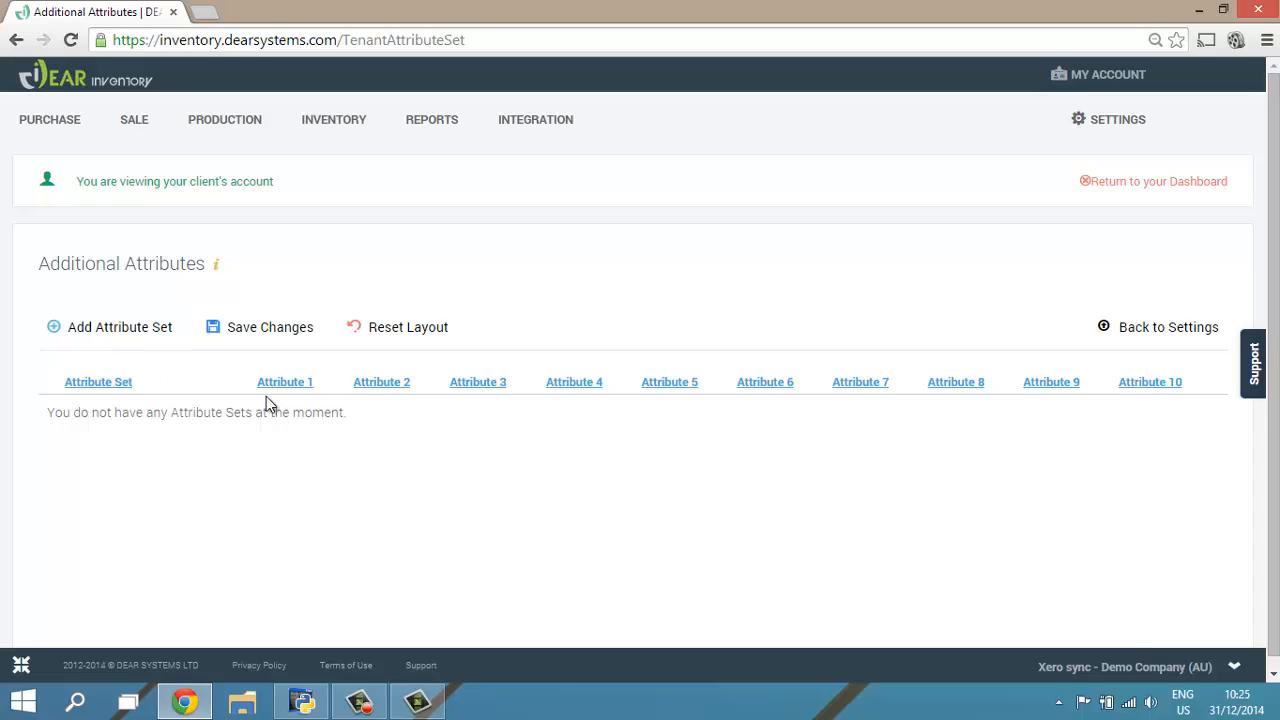
# - Add a new attribute set and name it Beer
pyautogui.click(100, 330)
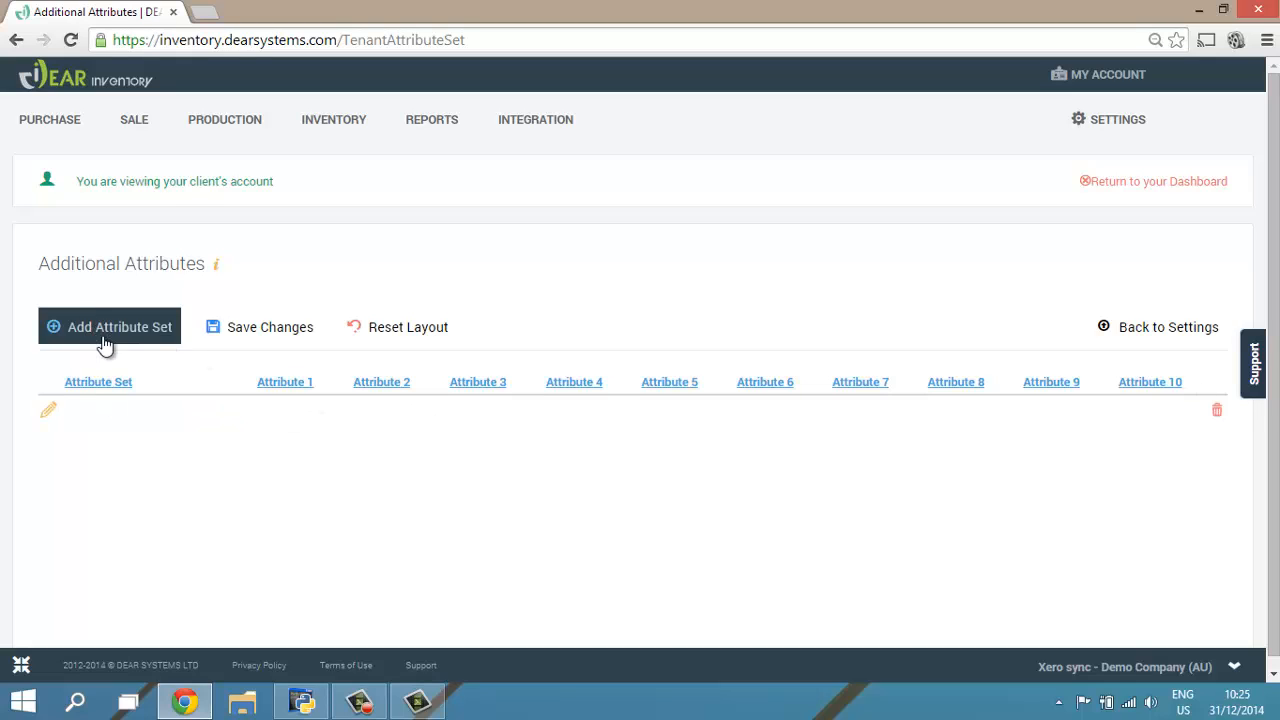
pyautogui.write('Alcohol')
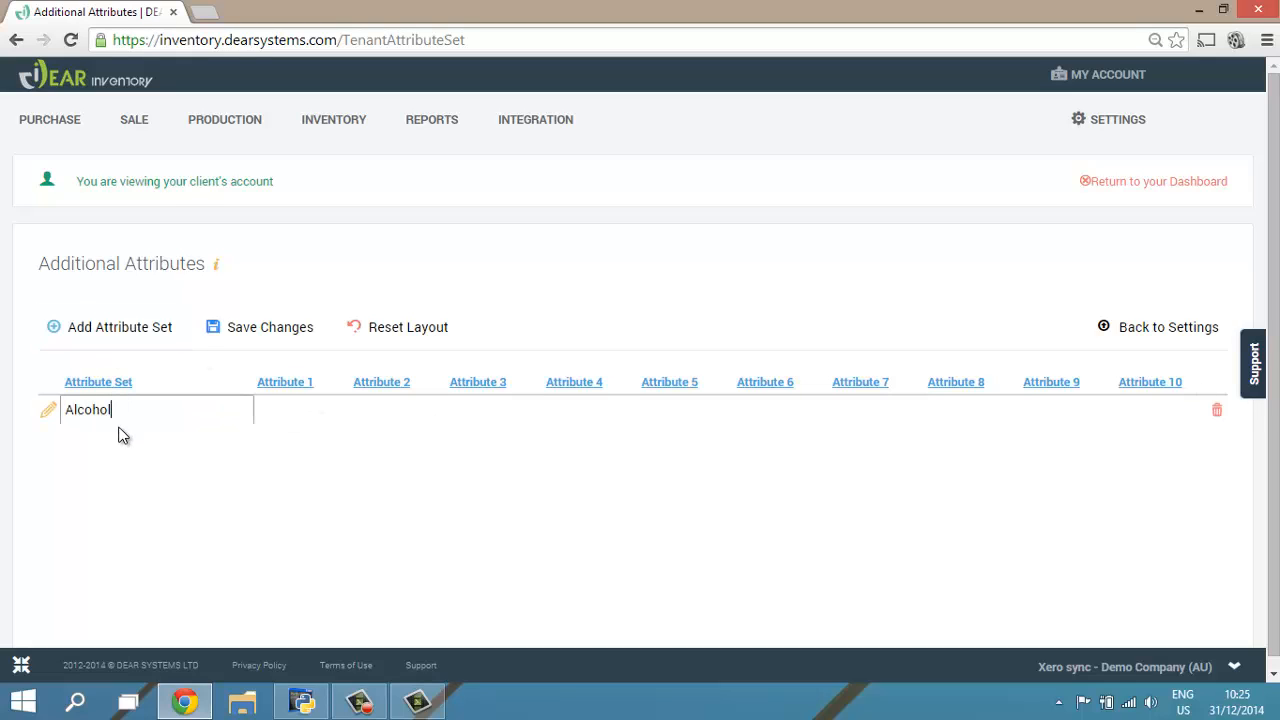
pyautogui.press('BackSpace')
pyautogui.press('BackSpace')
pyautogui.press('BackSpace')
pyautogui.press('BackSpace')
pyautogui.press('BackSpace')
pyautogui.write('Beer')
pyautogui.press('Tab')
# - Define Attribute 1 of the Beer set as Alcohol Percentage
pyautogui.write('A')
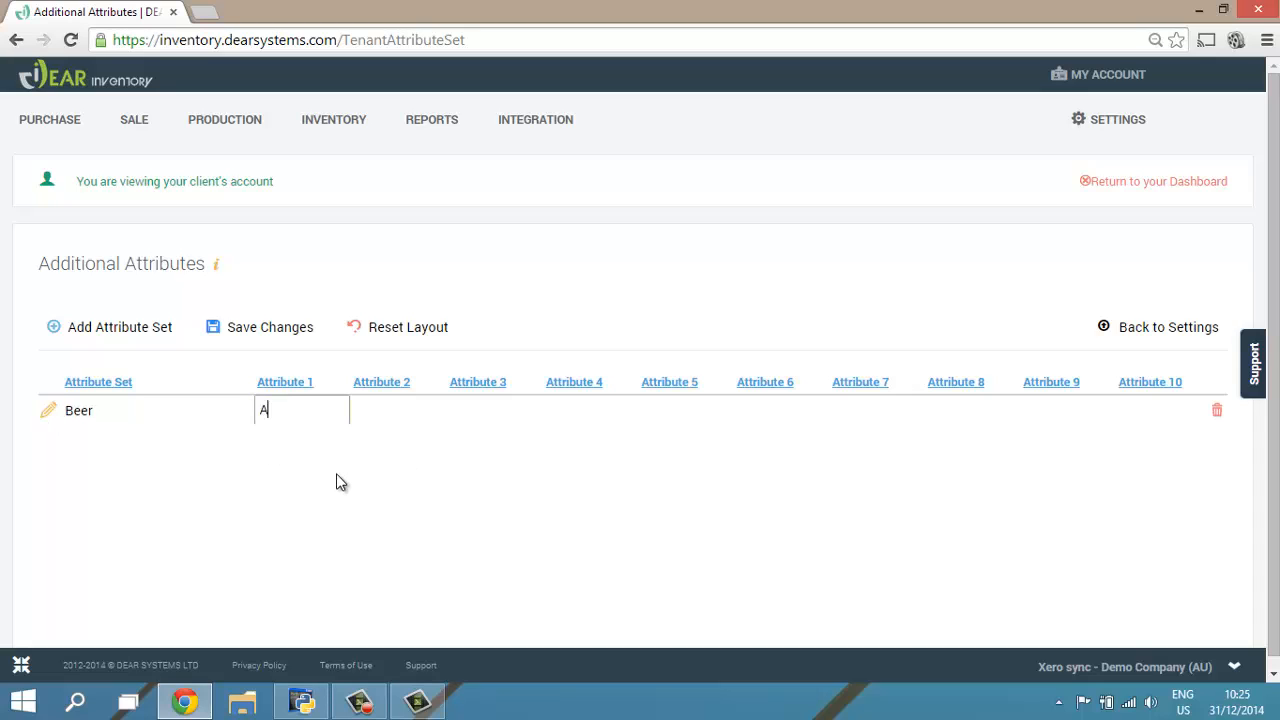
pyautogui.write('lcohol %age')
pyautogui.press('BackSpace')
pyautogui.press('BackSpace')
pyautogui.press('BackSpace')
pyautogui.press('BackSpace')
pyautogui.write('Percentage')
pyautogui.press('Tab')
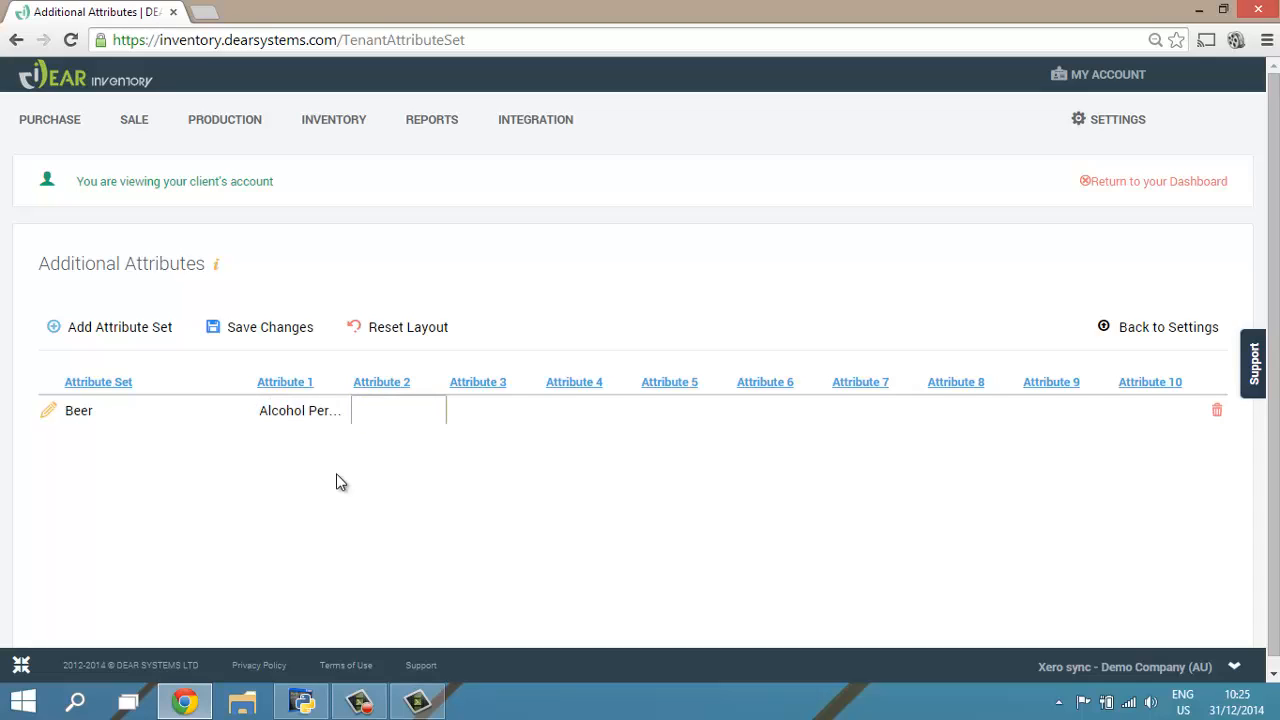
# - Define Attribute 2 of the Beer set as Beer Type and Attribute 3 as Country of Origin
pyautogui.write('Beer Type')
pyautogui.press('Tab')
pyautogui.write('Coutnr')
pyautogui.press('BackSpace')
pyautogui.press('BackSpace')
pyautogui.press('BackSpace')
pyautogui.write('tnr')
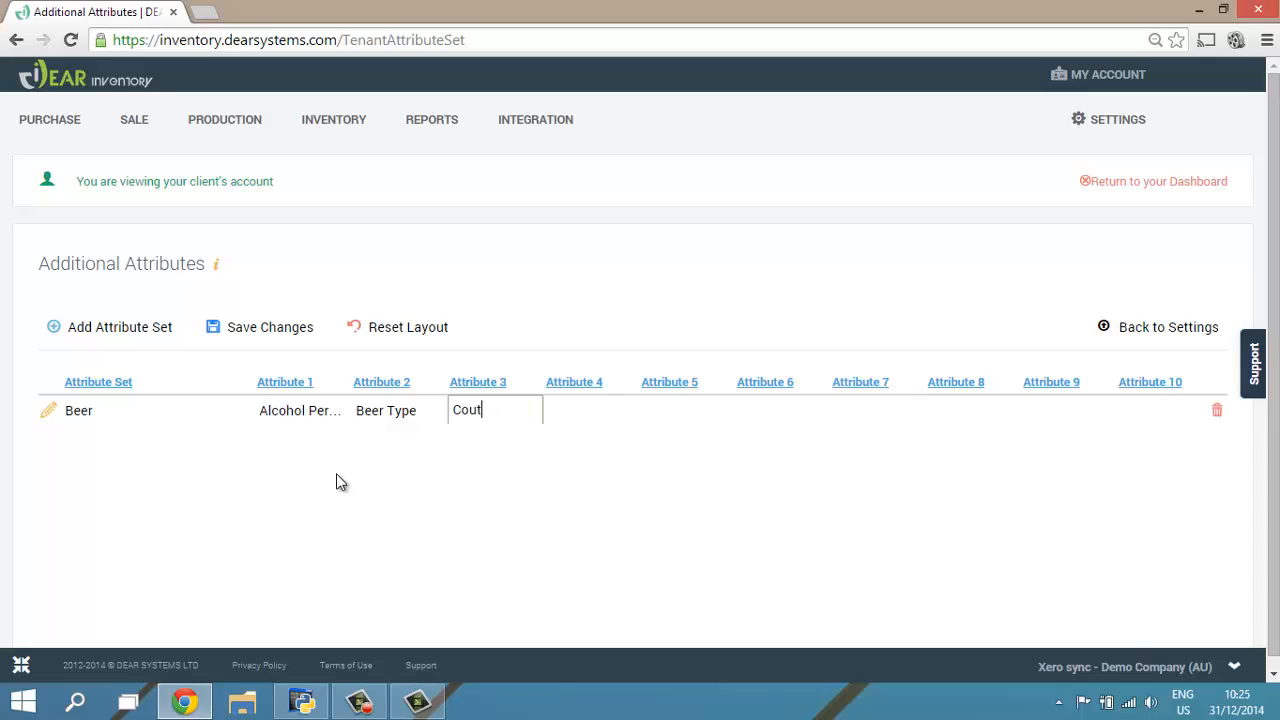
pyautogui.press('BackSpace')
pyautogui.press('BackSpace')
pyautogui.press('BackSpace')
pyautogui.write('ntry of Origin')
pyautogui.press('Tab')
pyautogui.write('Bottle Sze')
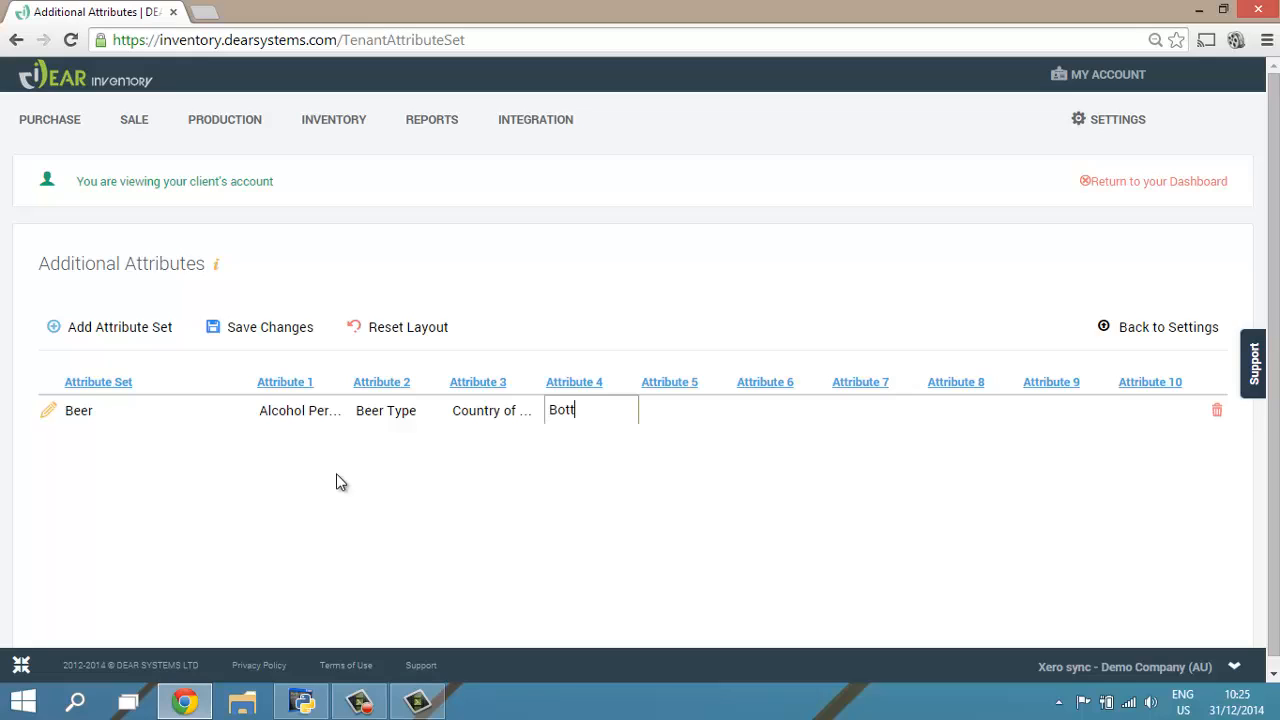
pyautogui.press('BackSpace')
pyautogui.press('BackSpace')
pyautogui.press('BackSpace')
pyautogui.press('BackSpace')
pyautogui.press('BackSpace')
pyautogui.press('BackSpace')
pyautogui.press('BackSpace')
pyautogui.press('BackSpace')
pyautogui.press('BackSpace')
pyautogui.press('BackSpace')
# - Save the attribute set changes and open the list of all products
pyautogui.click(280, 334)
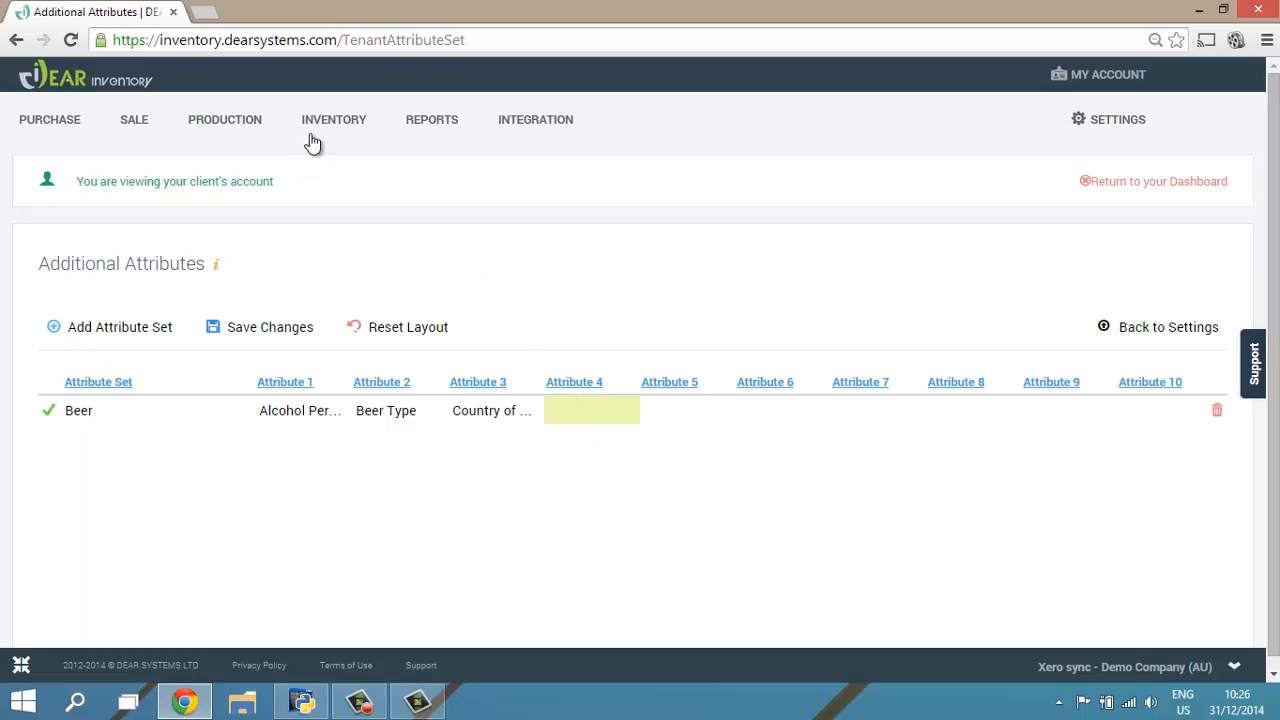
pyautogui.moveTo(329, 121)
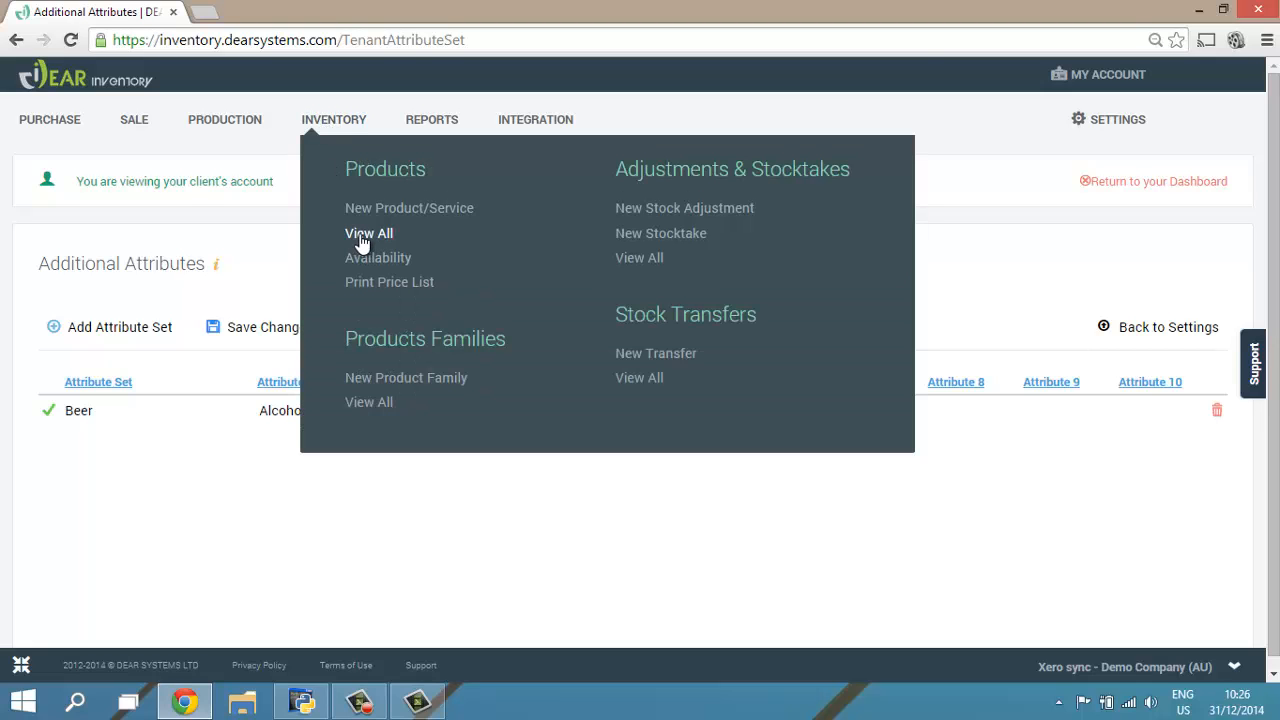
pyautogui.click(360, 236)
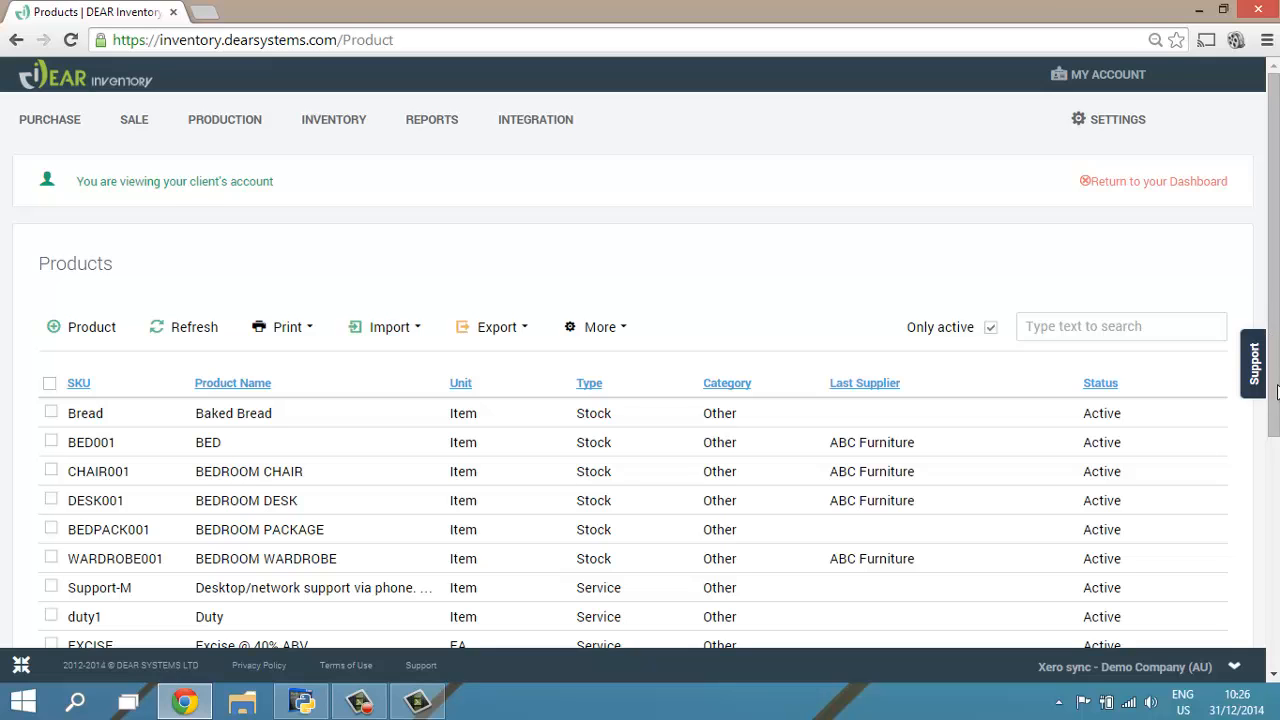
pyautogui.moveTo(1273, 396)
pyautogui.mouseDown()
pyautogui.moveTo(1274, 420)
pyautogui.moveTo(1272, 386)
pyautogui.mouseUp()
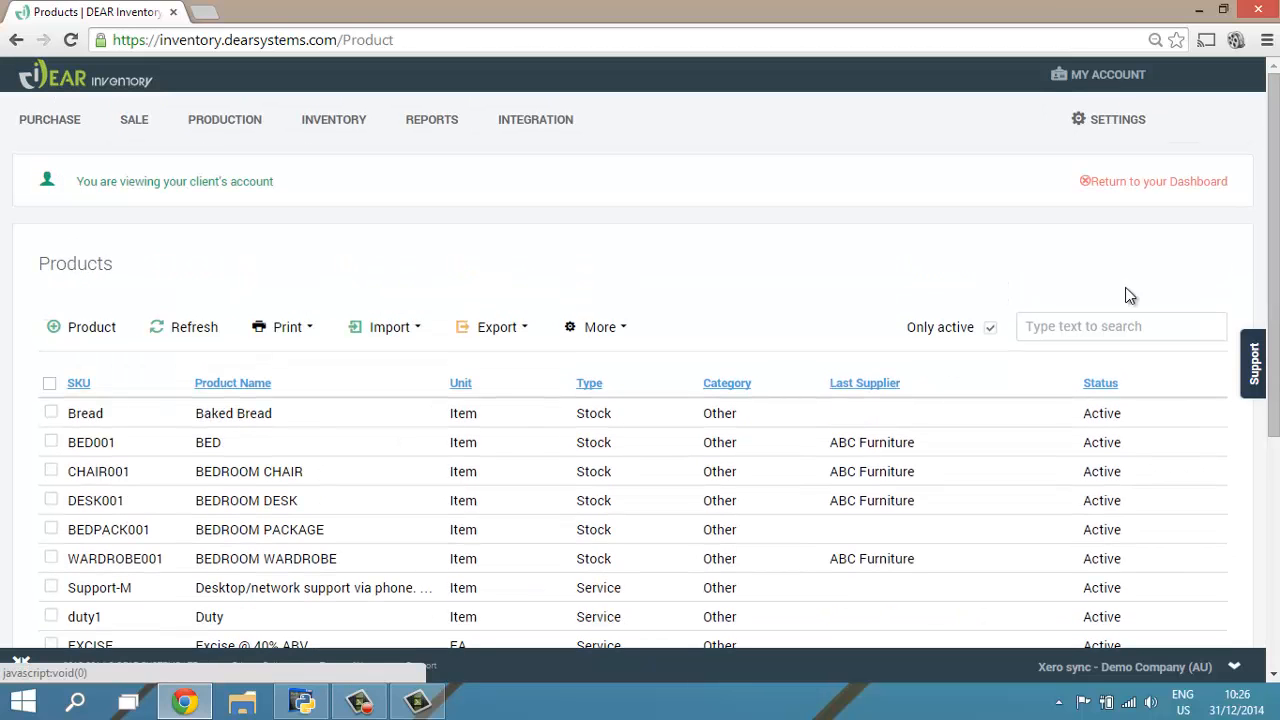
# - Start a new product with the SKU BEER01
pyautogui.click(72, 345)
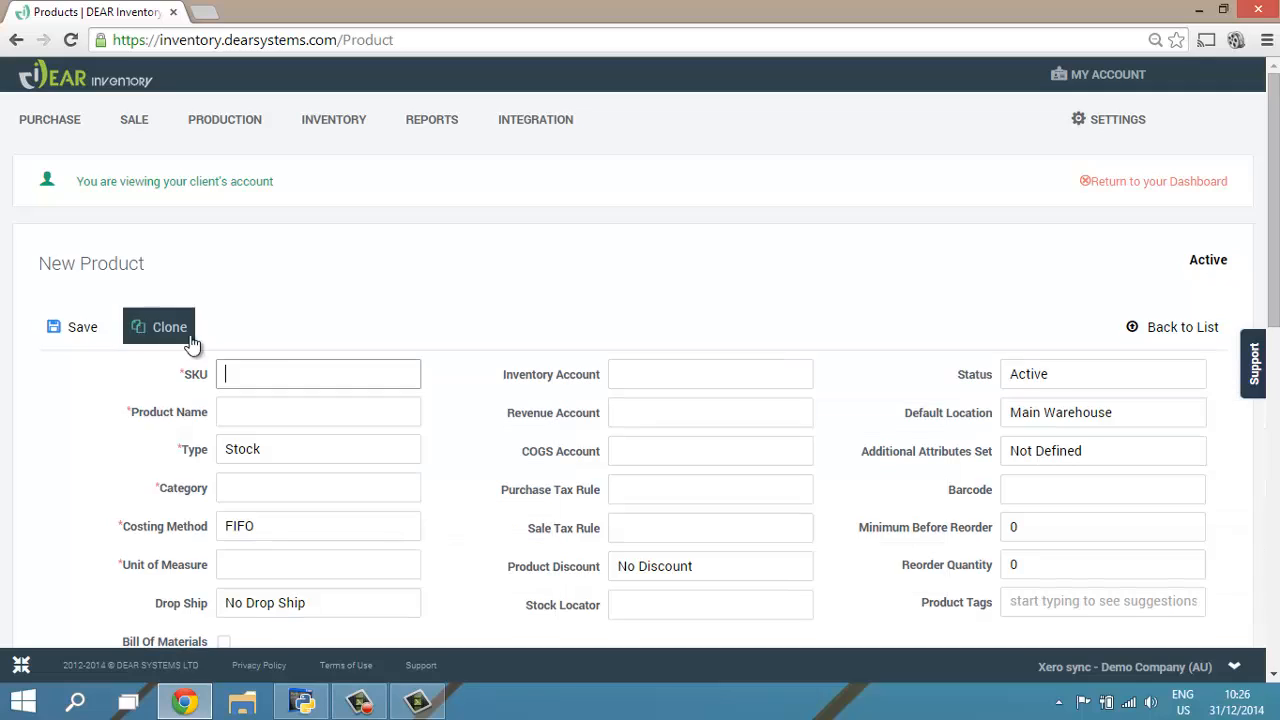
pyautogui.write('BEER01')
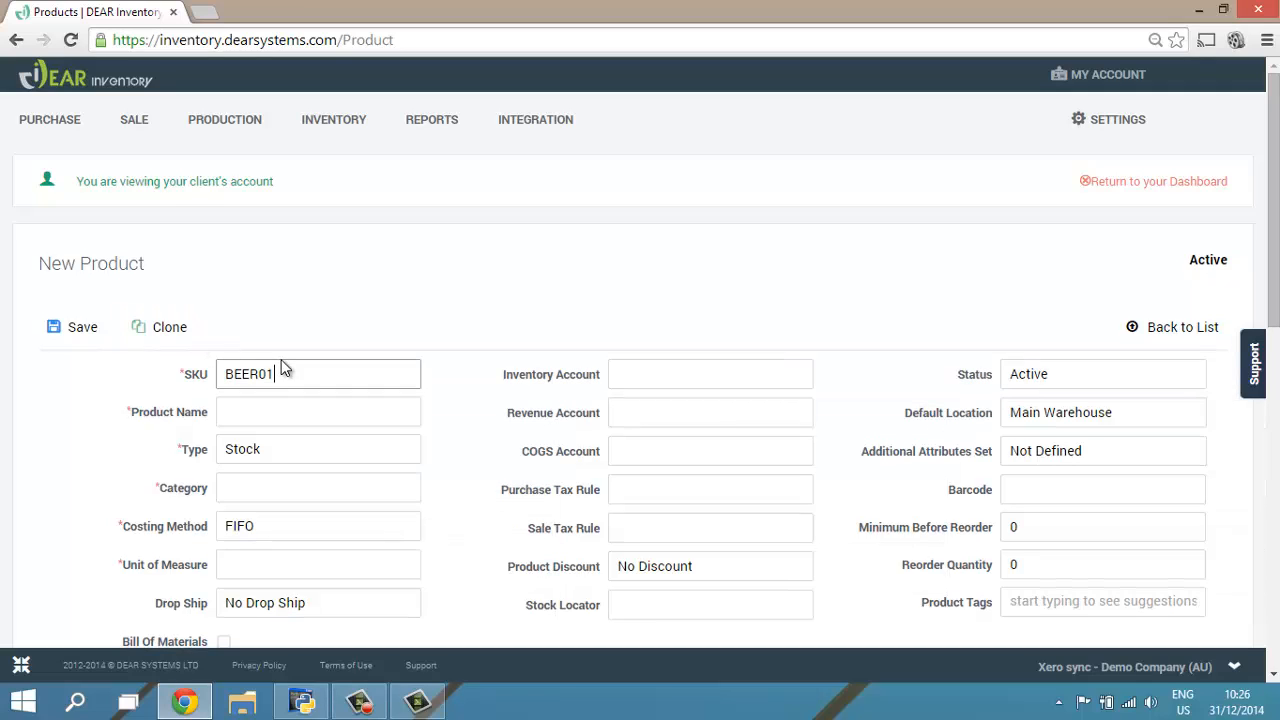
pyautogui.press('Tab')
pyautogui.write('Heineken Be')
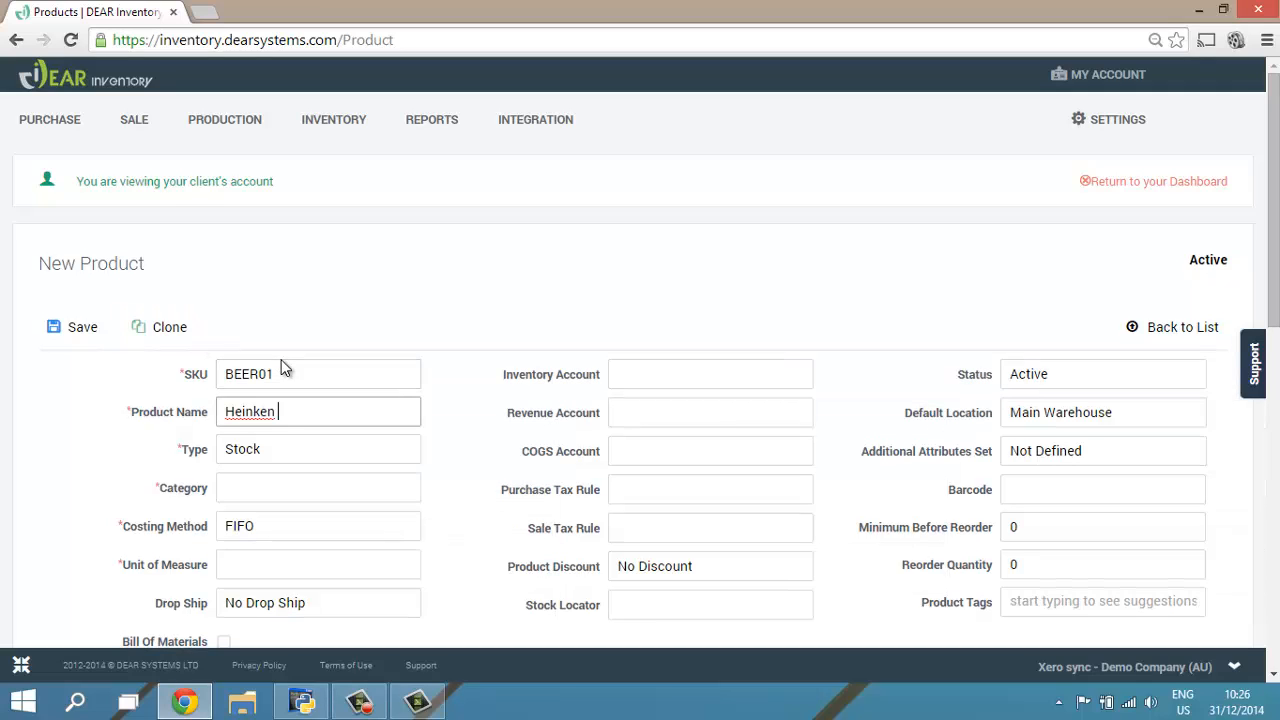
pyautogui.press('BackSpace')
pyautogui.press('BackSpace')
pyautogui.press('BackSpace')
pyautogui.press('BackSpace')
pyautogui.press('BackSpace')
pyautogui.press('BackSpace')
pyautogui.press('BackSpace')
pyautogui.press('BackSpace')
pyautogui.press('BackSpace')
pyautogui.press('BackSpace')
pyautogui.press('BackSpace')
# - Name the product Crown Lager and assign it to the category Other
pyautogui.write('Crown Lager')
pyautogui.click(252, 484)
pyautogui.click(420, 488)
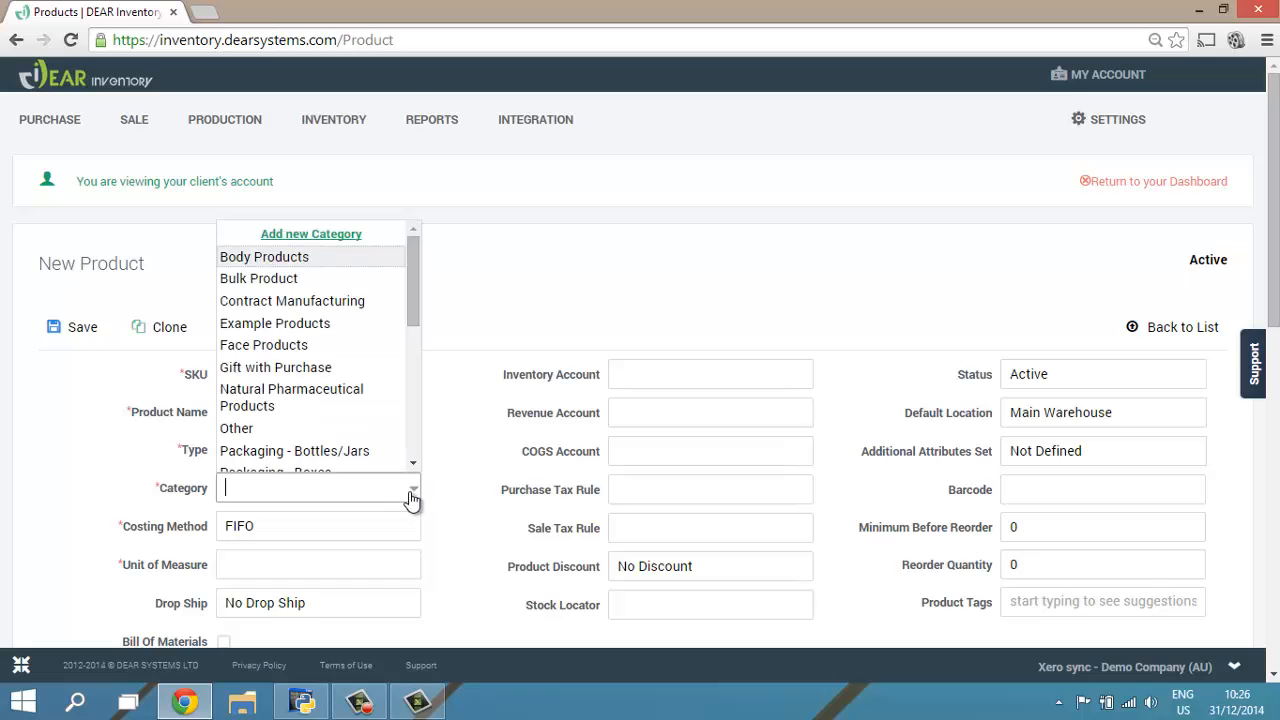
pyautogui.moveTo(410, 311); pyautogui.dragTo(410, 350)
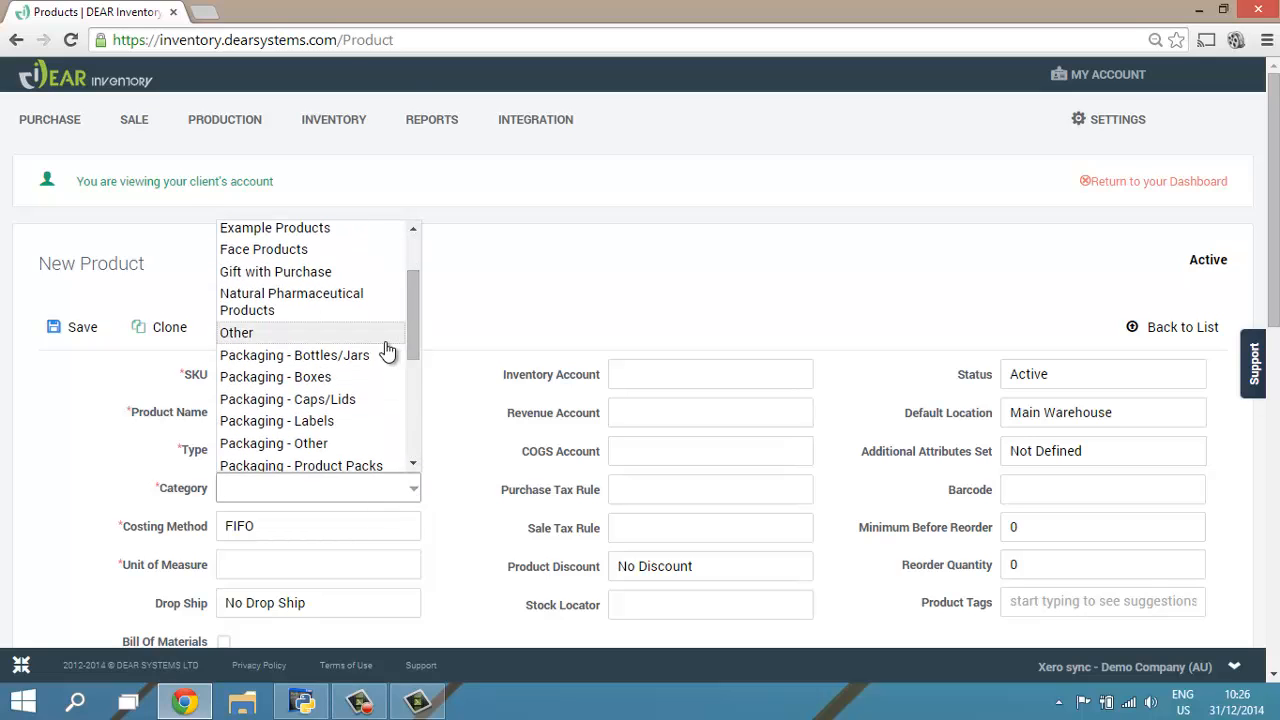
pyautogui.click(385, 338)
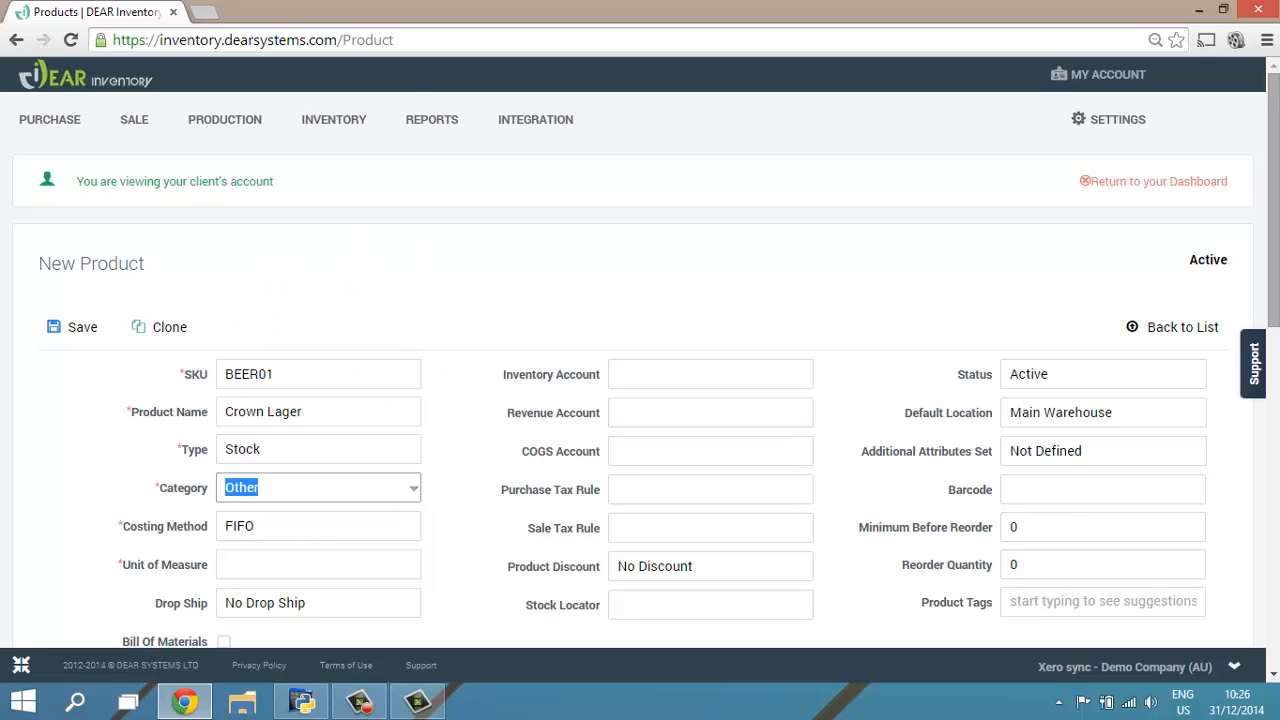
# - Set the product's unit of measure to EA
pyautogui.scroll(-3, 560, 350)
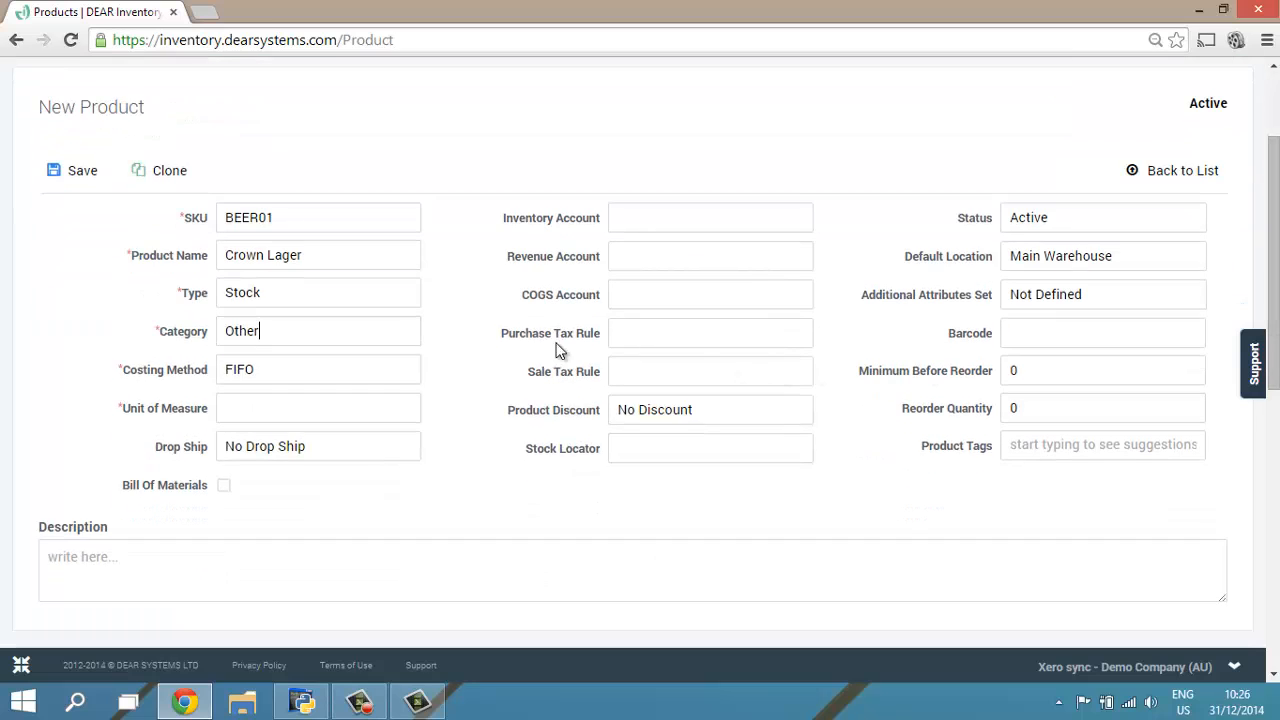
pyautogui.click(300, 408)
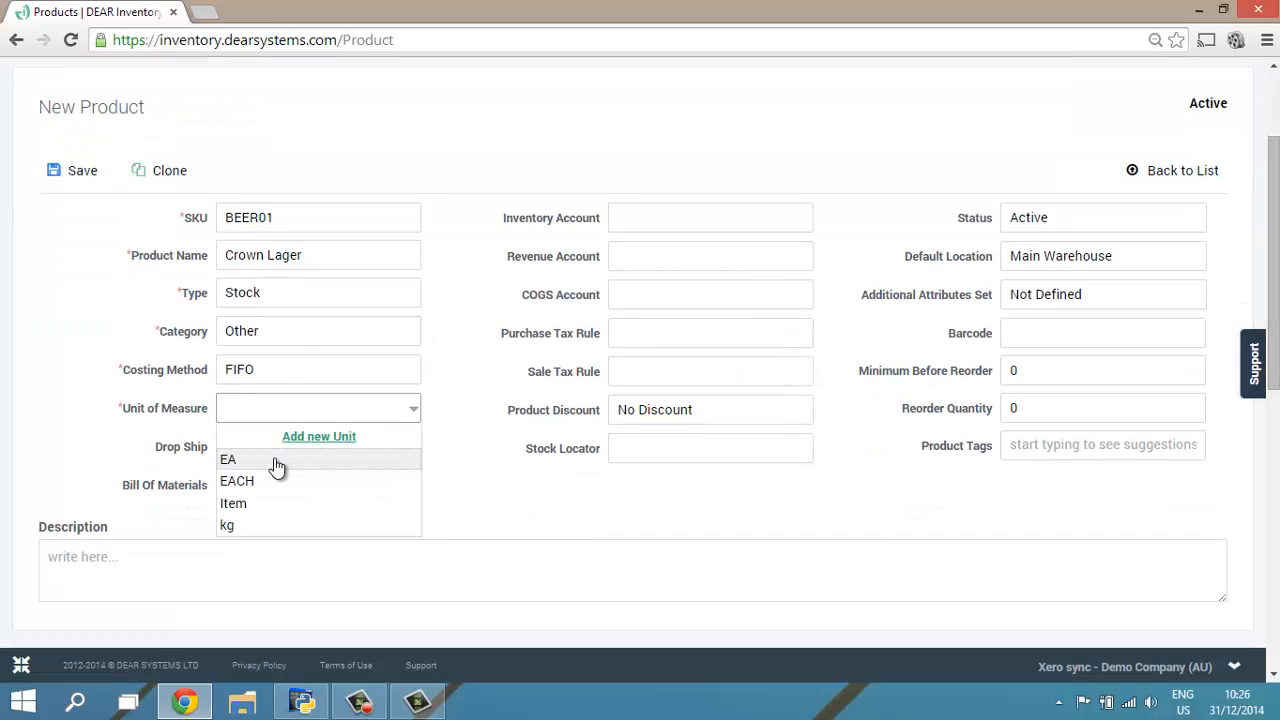
pyautogui.click(274, 460)
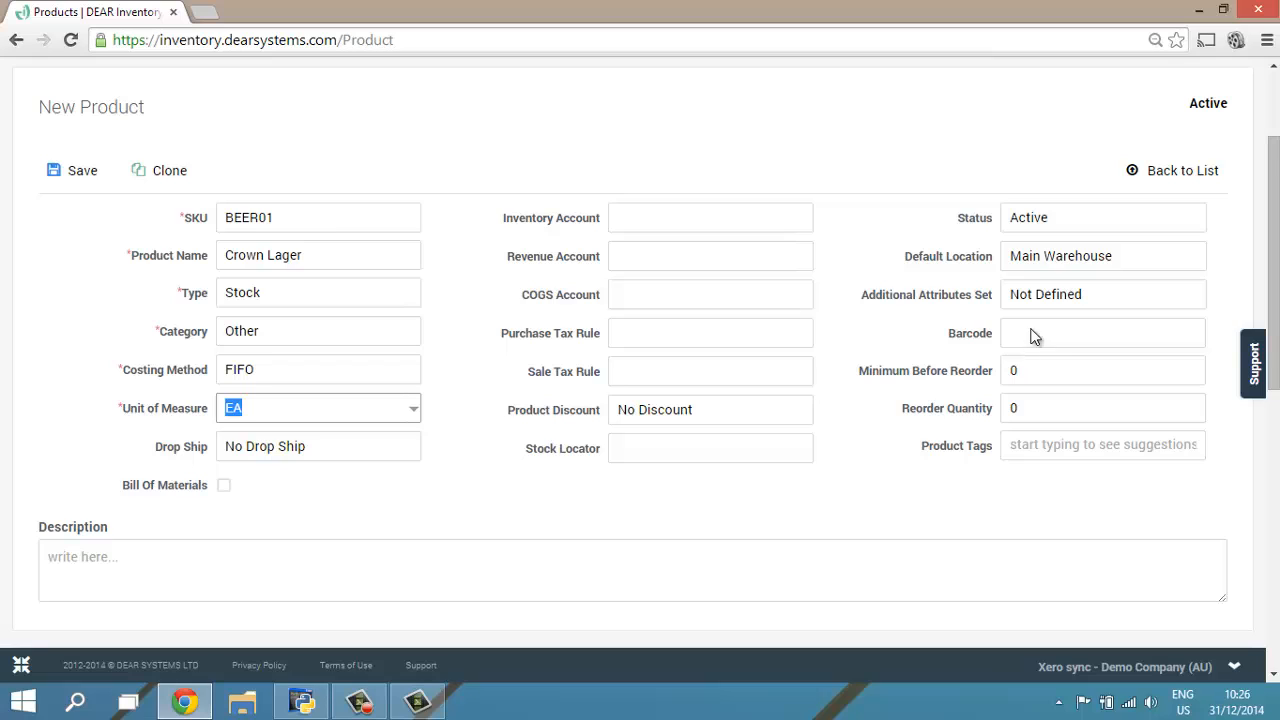
# - Assign the Beer additional attributes set to the Crown Lager product
pyautogui.click(1039, 290)
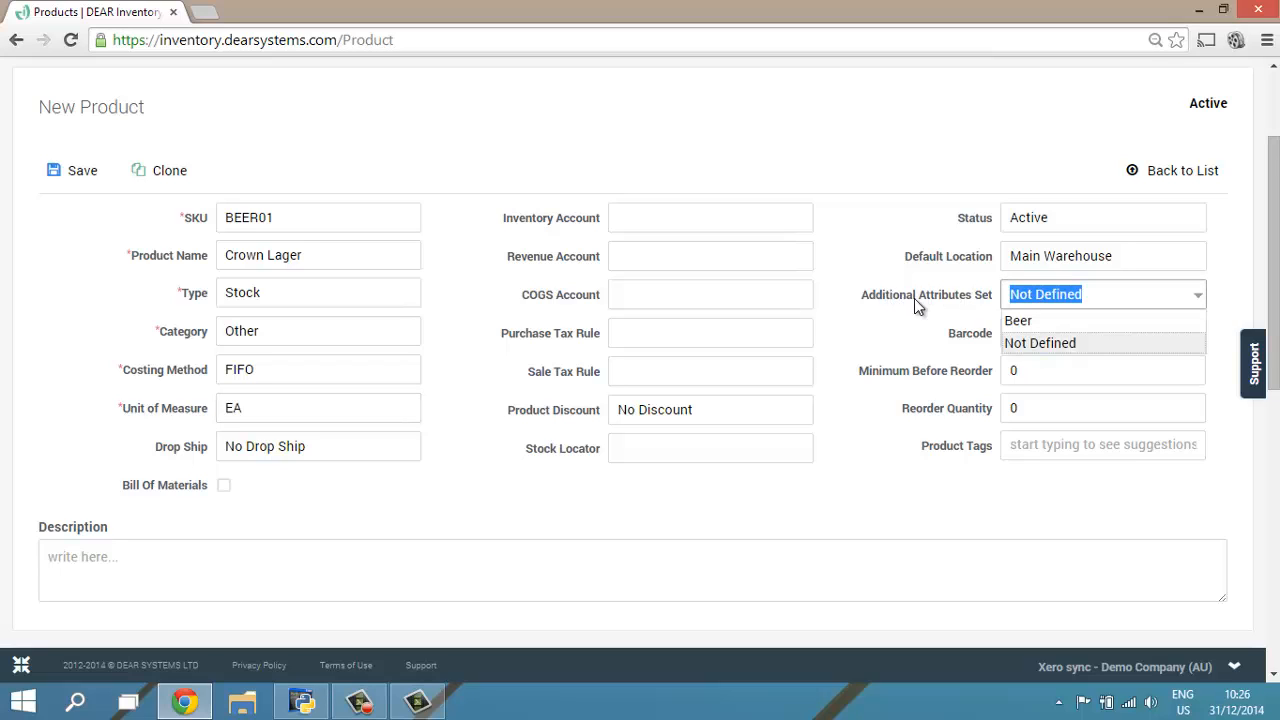
pyautogui.click(866, 522)
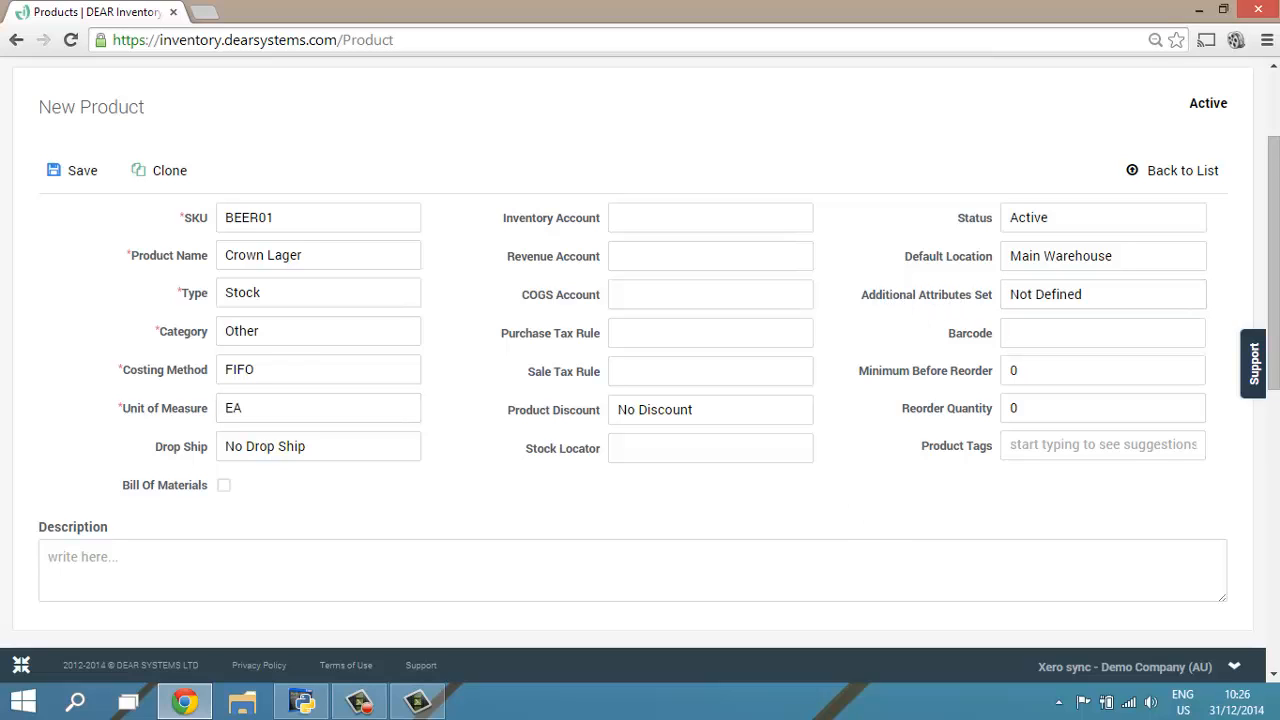
pyautogui.scroll(-1, 1120, 417)
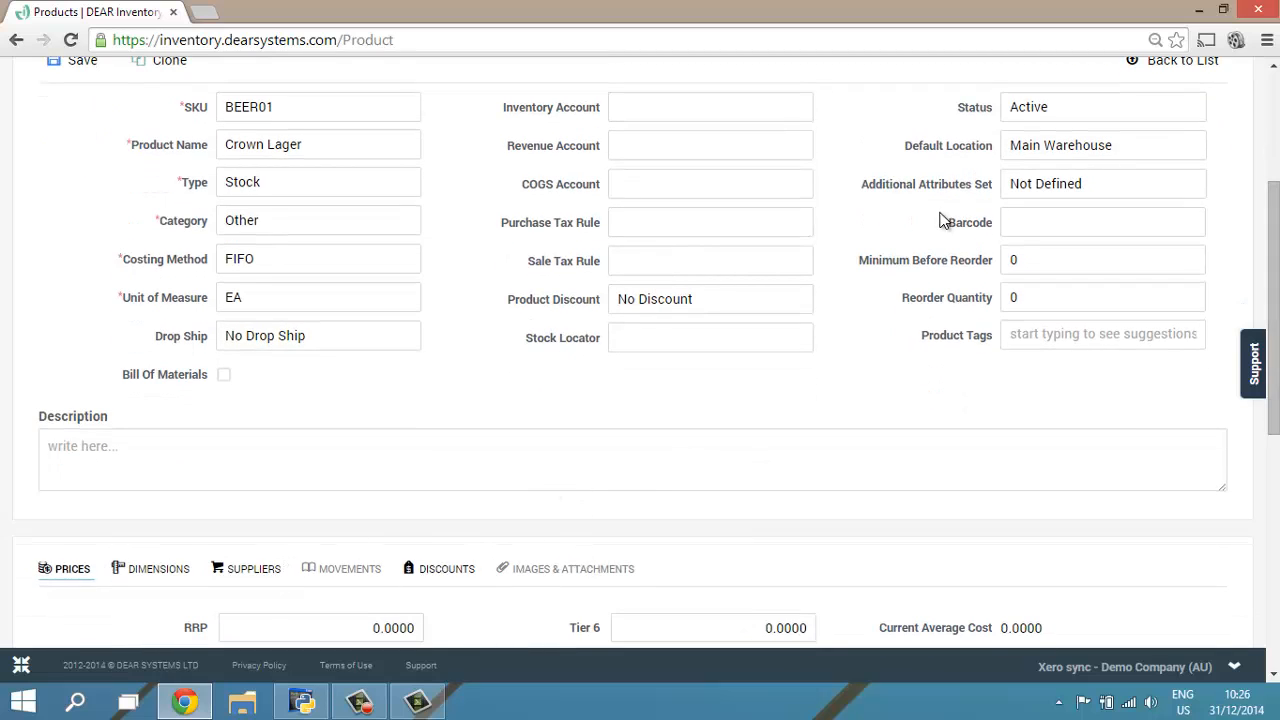
pyautogui.click(1002, 185)
pyautogui.click(1025, 210)
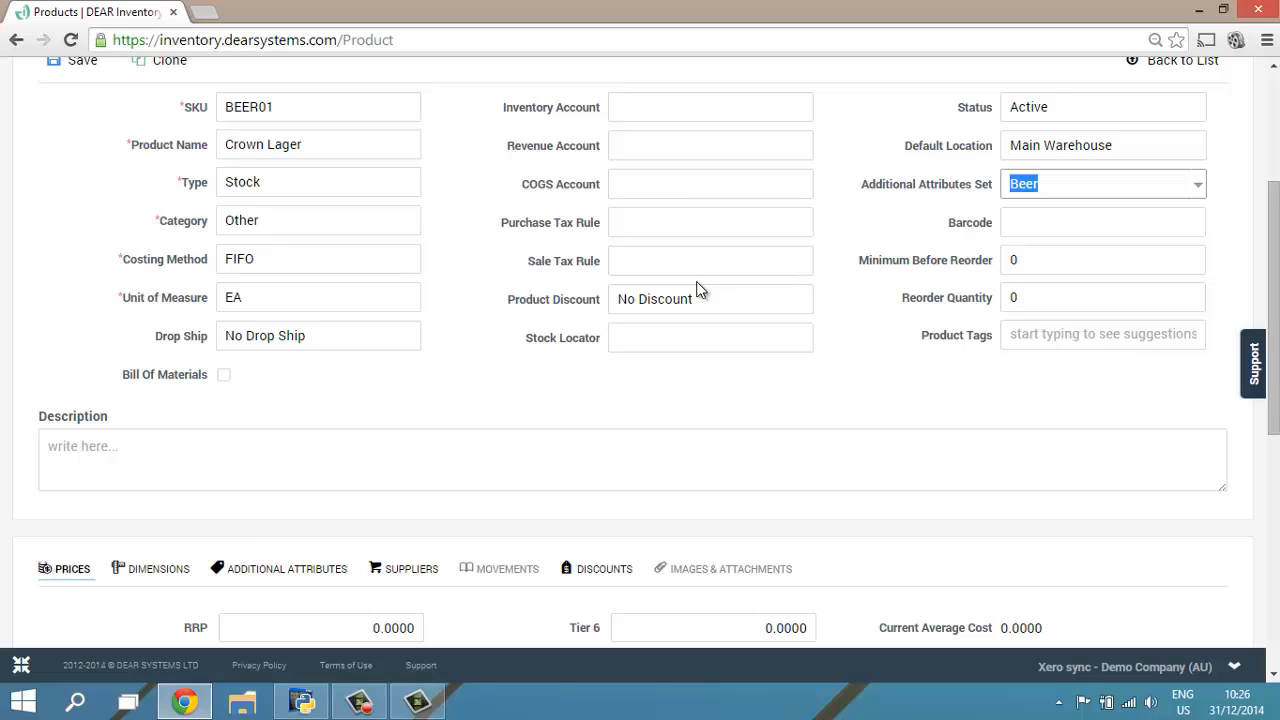
# - Show the product's additional attributes and set Alcohol Percentage to 4.5%
pyautogui.click(285, 572)
pyautogui.scroll(-3, 846, 383)
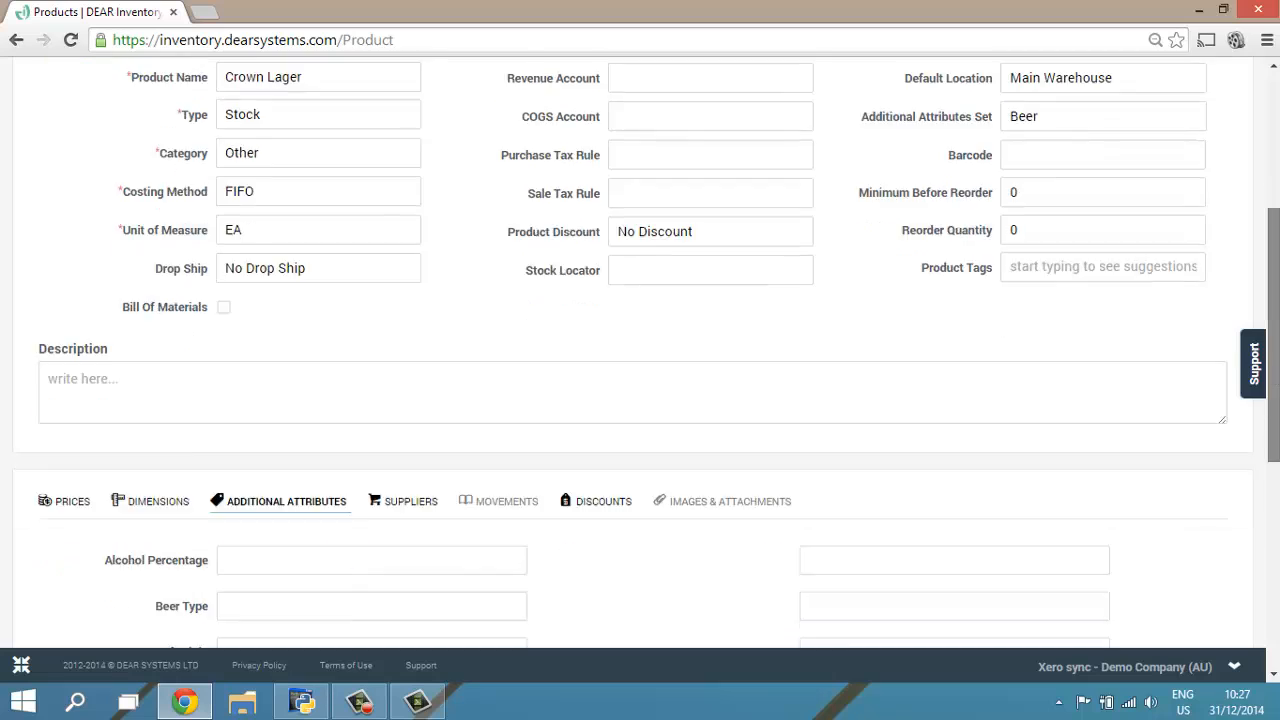
pyautogui.click(304, 364)
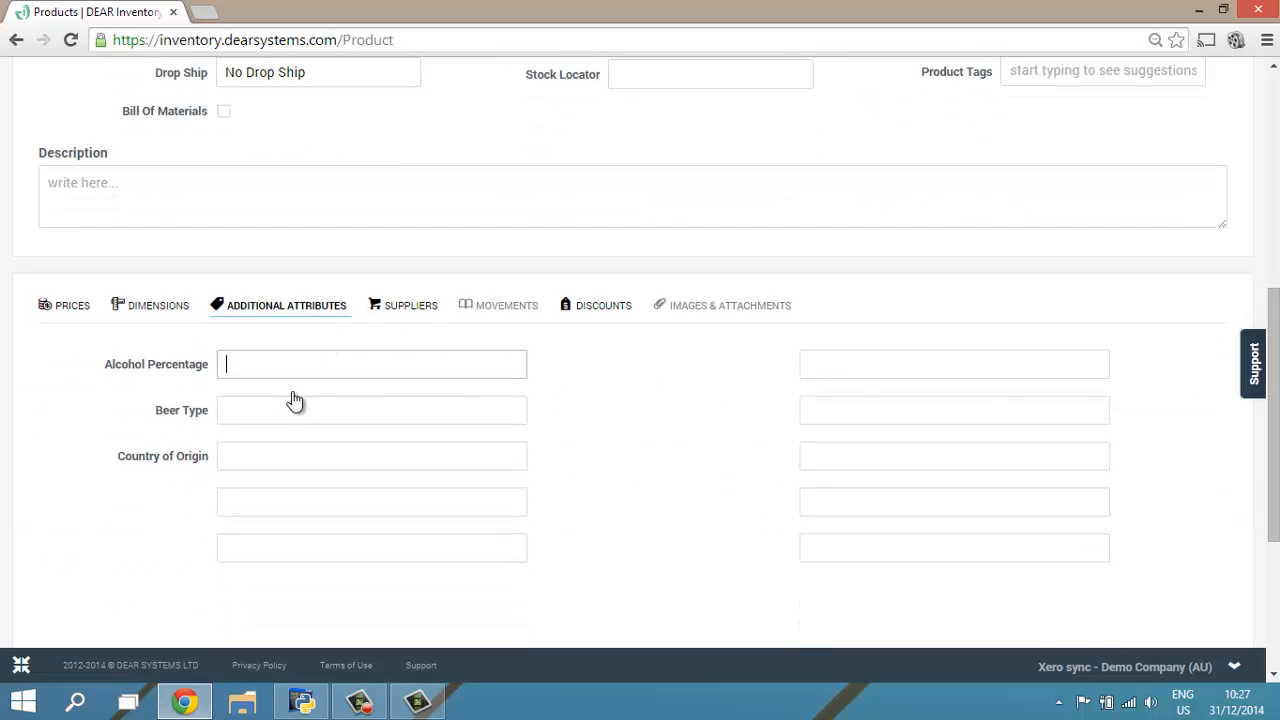
pyautogui.click(281, 413)
pyautogui.click(276, 464)
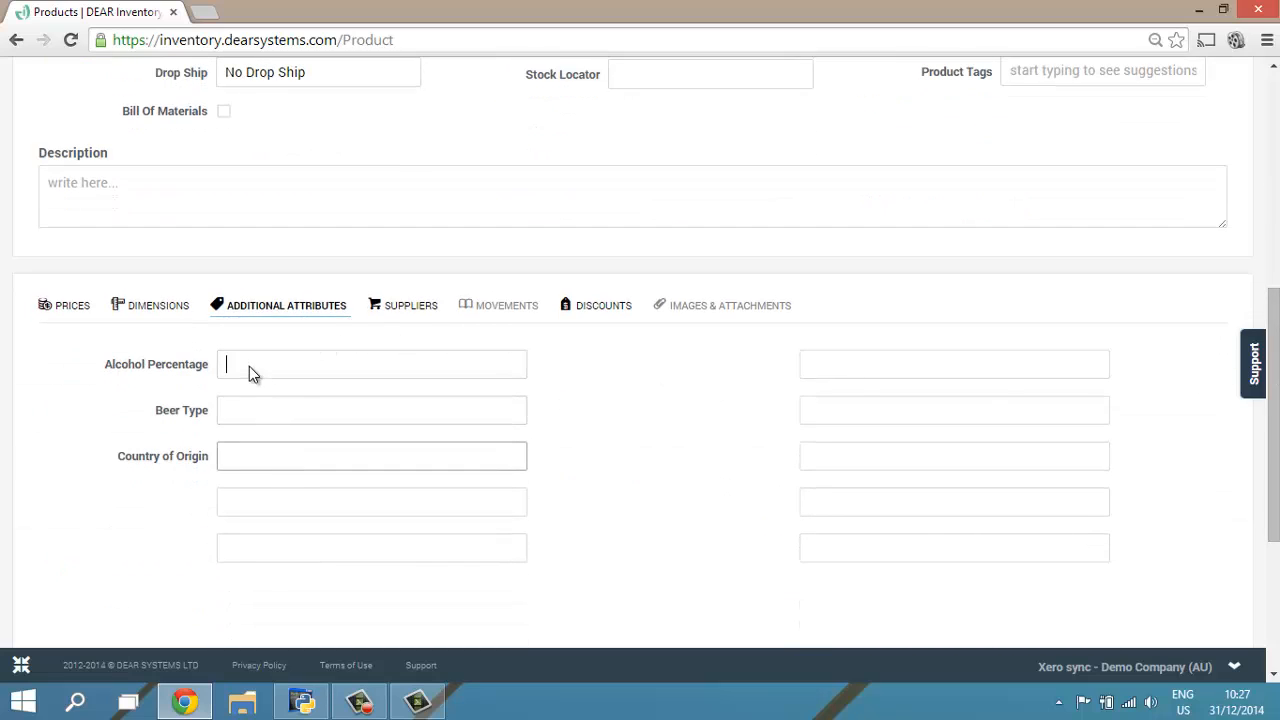
pyautogui.click(249, 366)
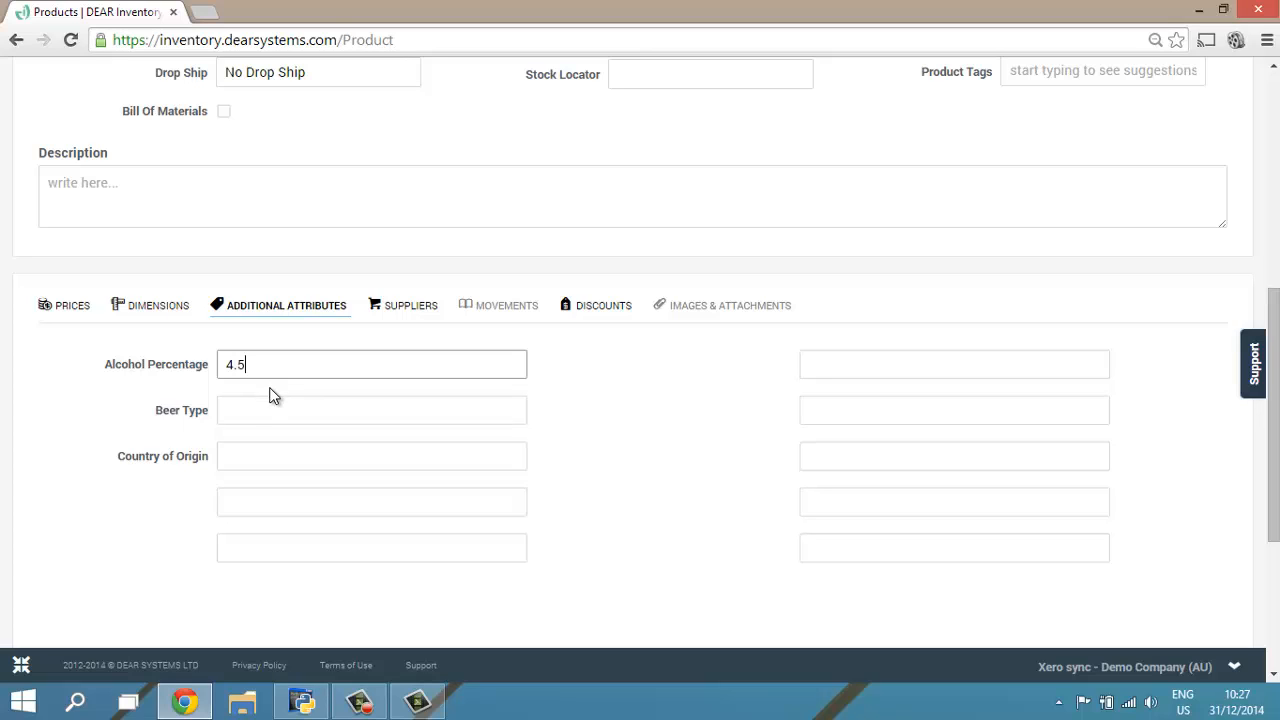
pyautogui.press('Tab')
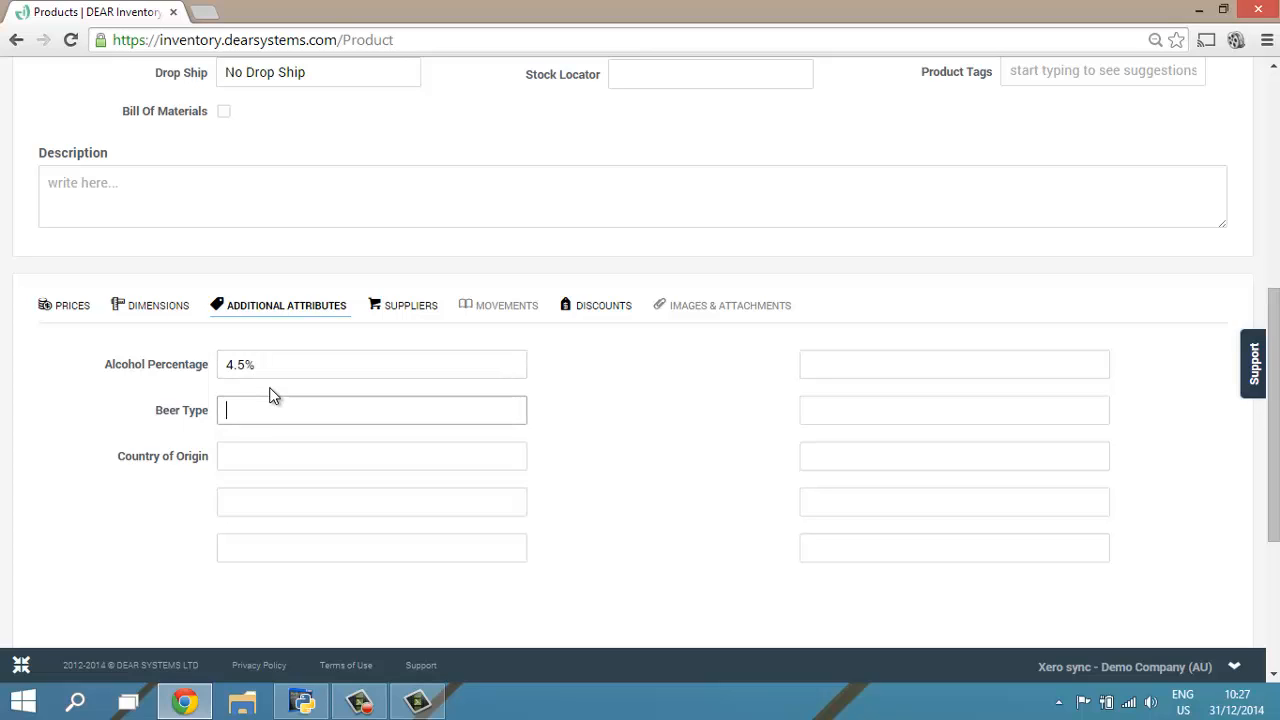
# - Set Beer Type to Lager and Country of Origin to Australia, and save the Crown Lager product
pyautogui.write('Lager')
pyautogui.press('Tab')
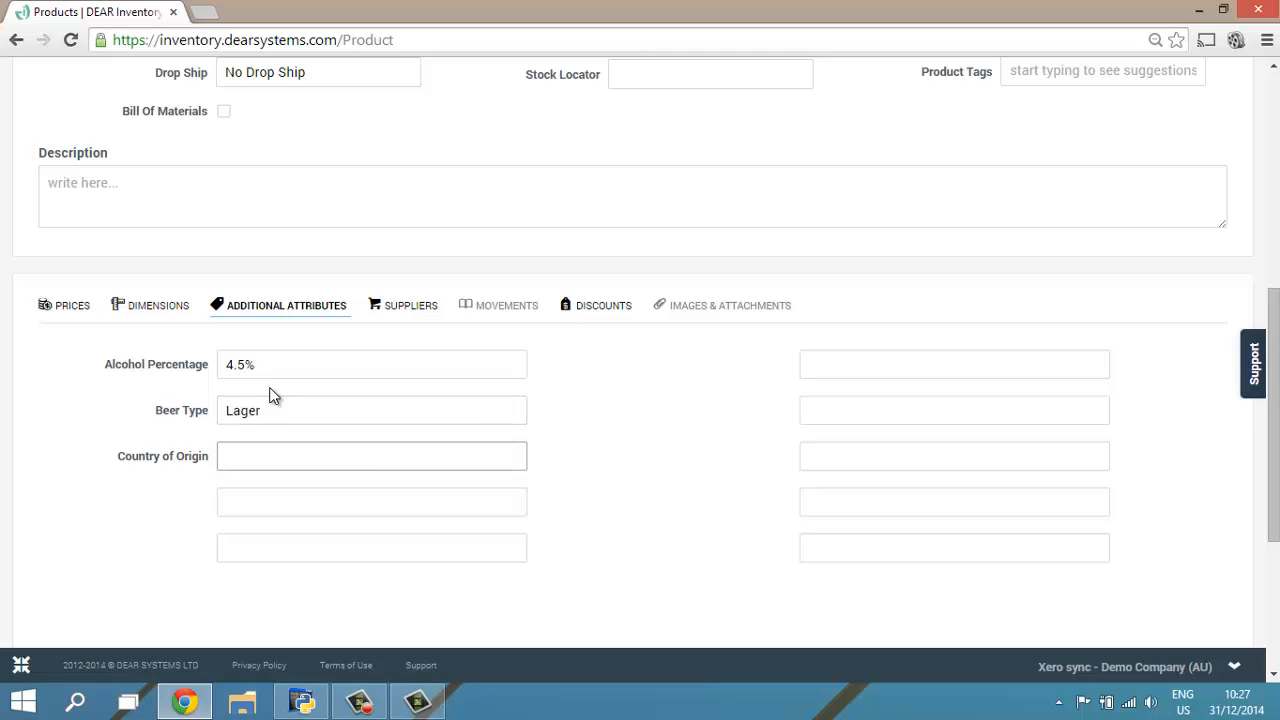
pyautogui.write('Australia')
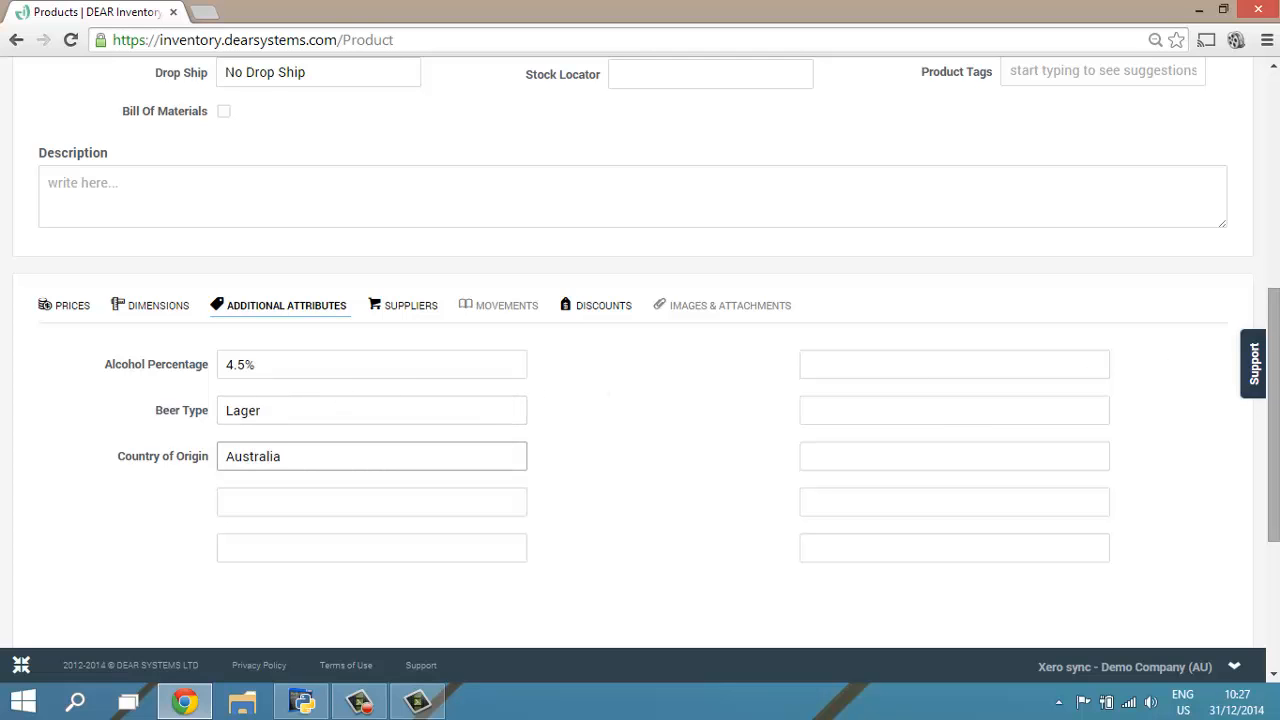
pyautogui.scroll(3, 1274, 330)
pyautogui.scroll(2, 391, 229)
pyautogui.click(85, 183)
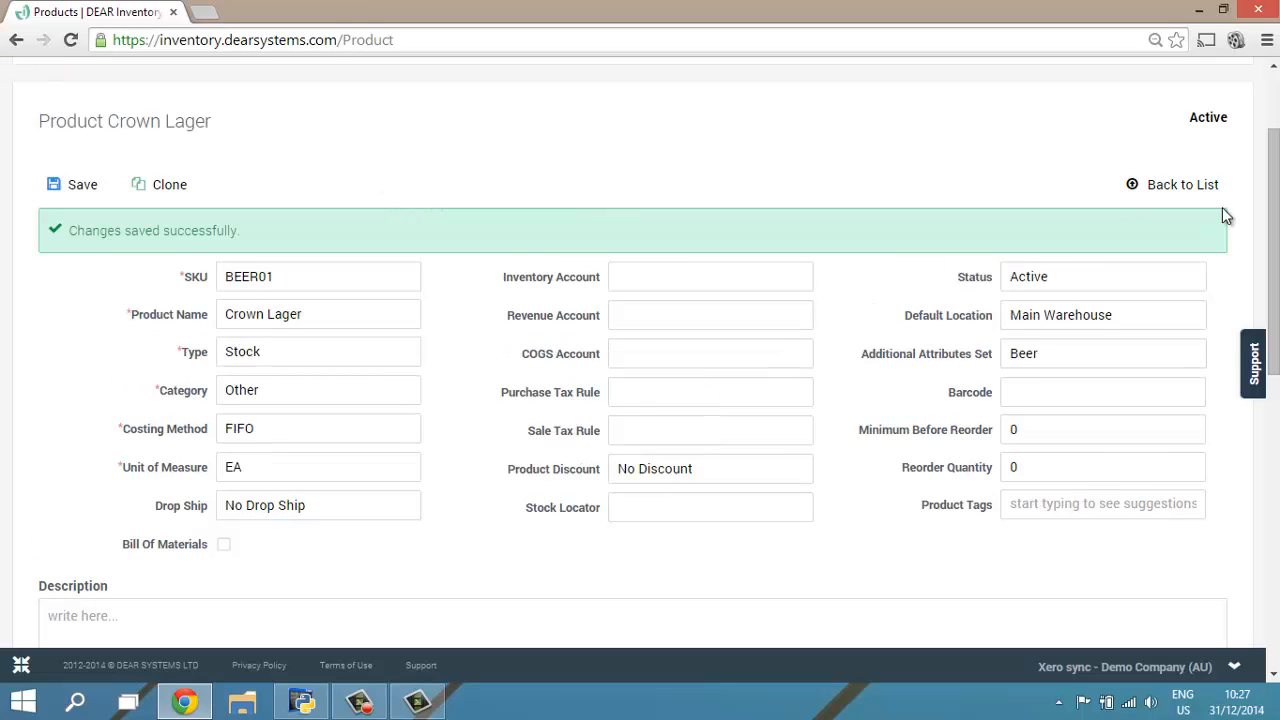
# - Check the saved additional attributes of Crown Lager and open the list of all inventory products
pyautogui.scroll(-3, 1274, 300)
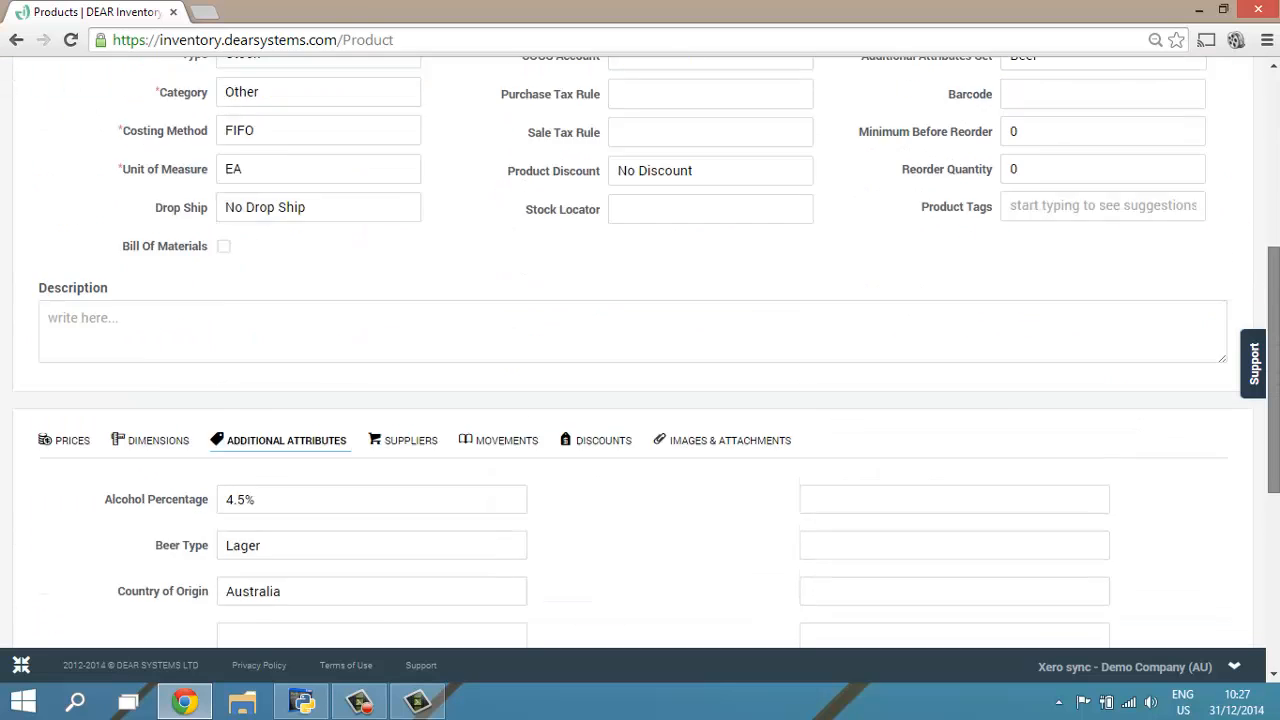
pyautogui.scroll(3, 640, 350)
pyautogui.moveTo(205, 82)
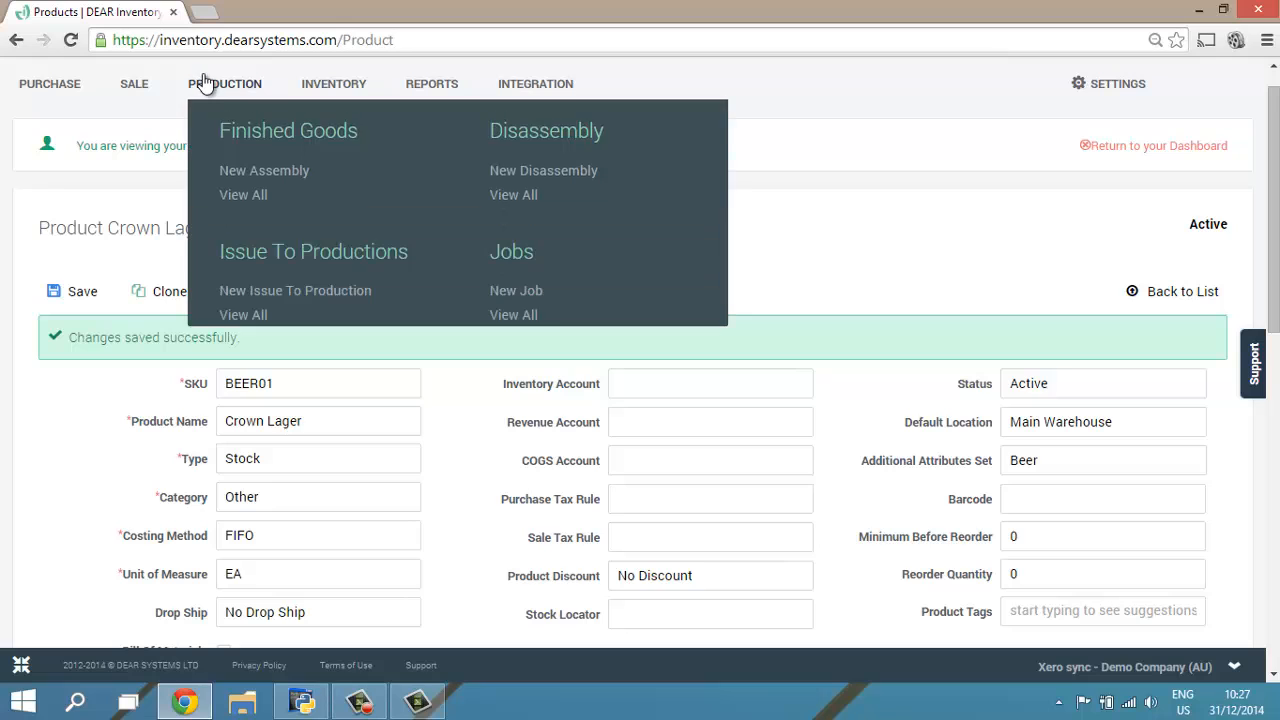
pyautogui.moveTo(330, 88)
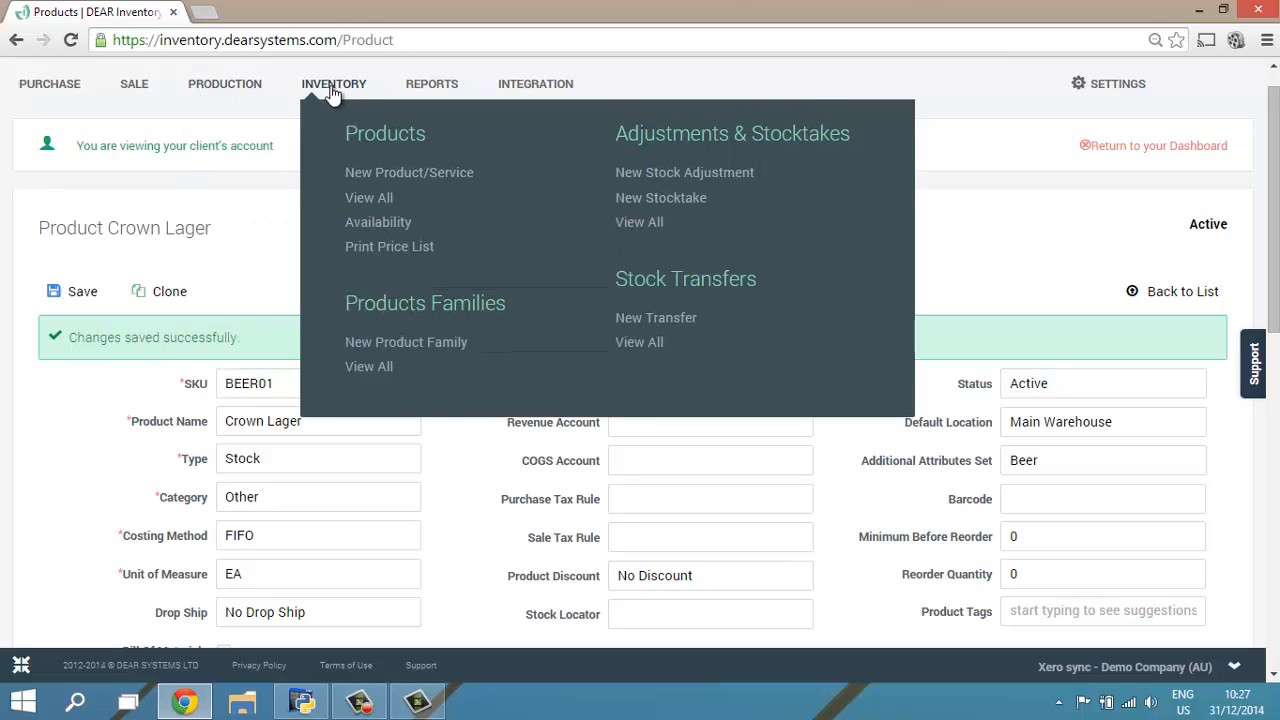
pyautogui.click(356, 199)
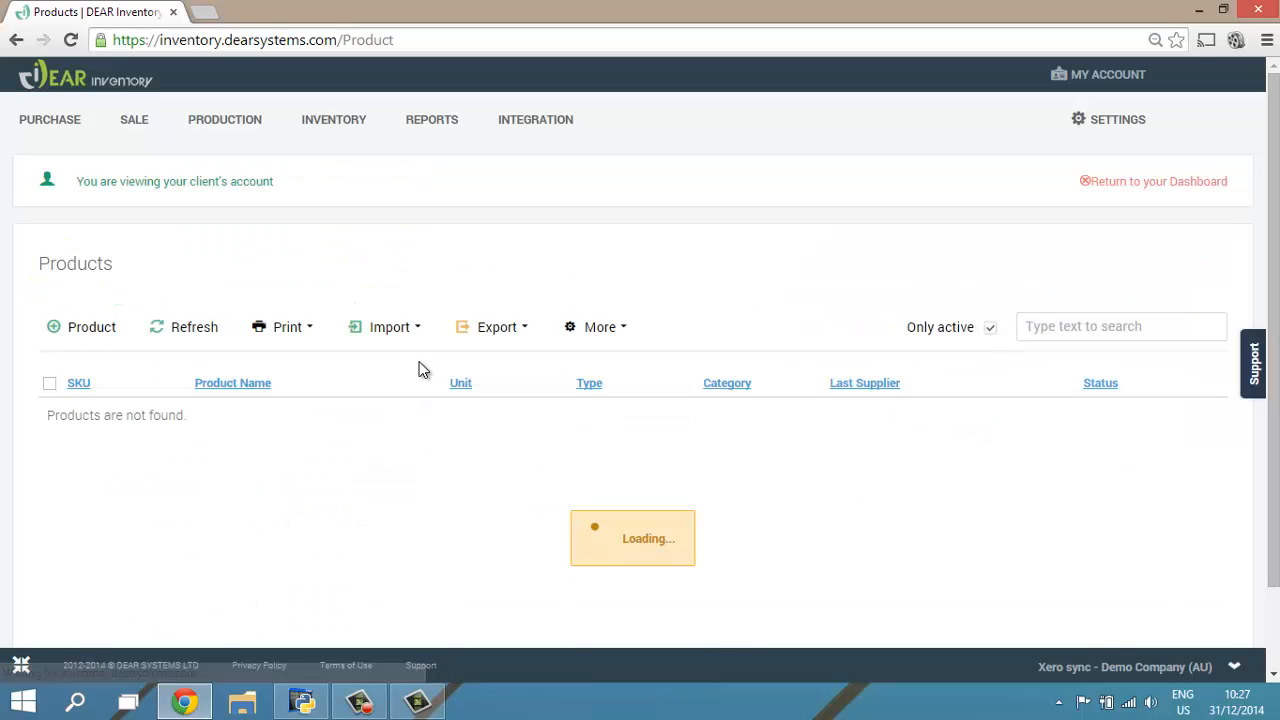
pyautogui.click(497, 327)
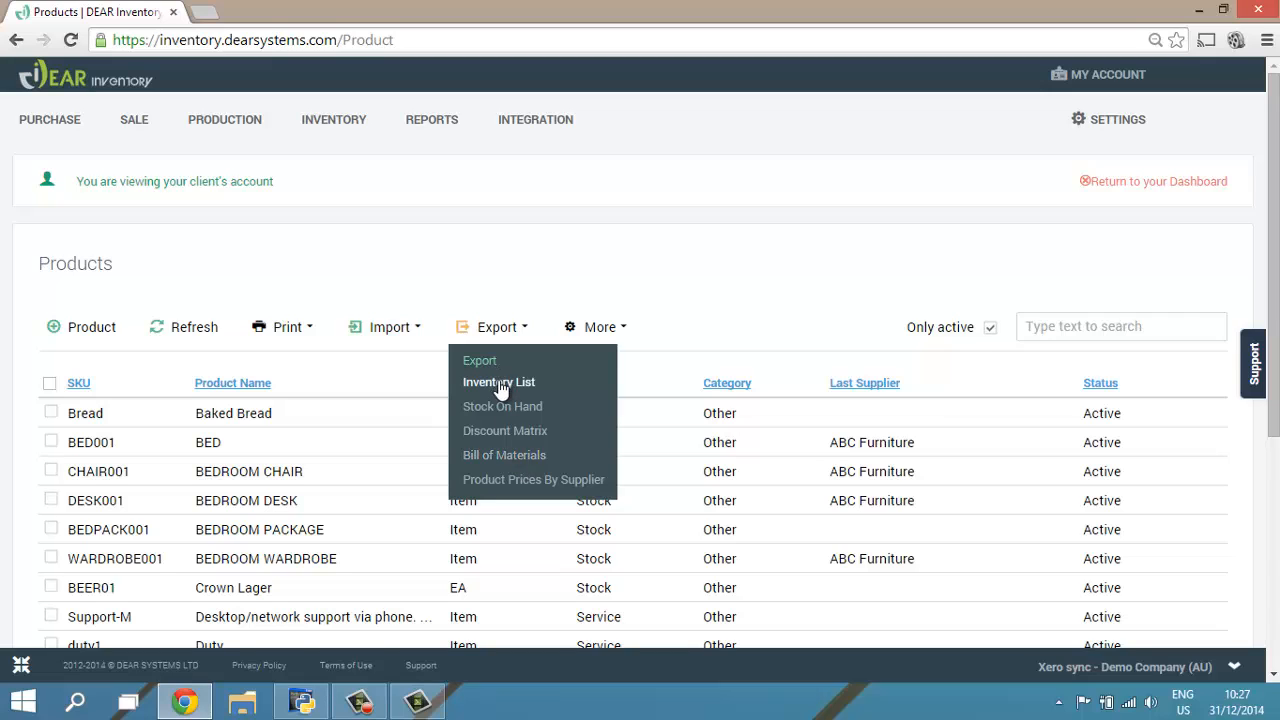
pyautogui.click(600, 327)
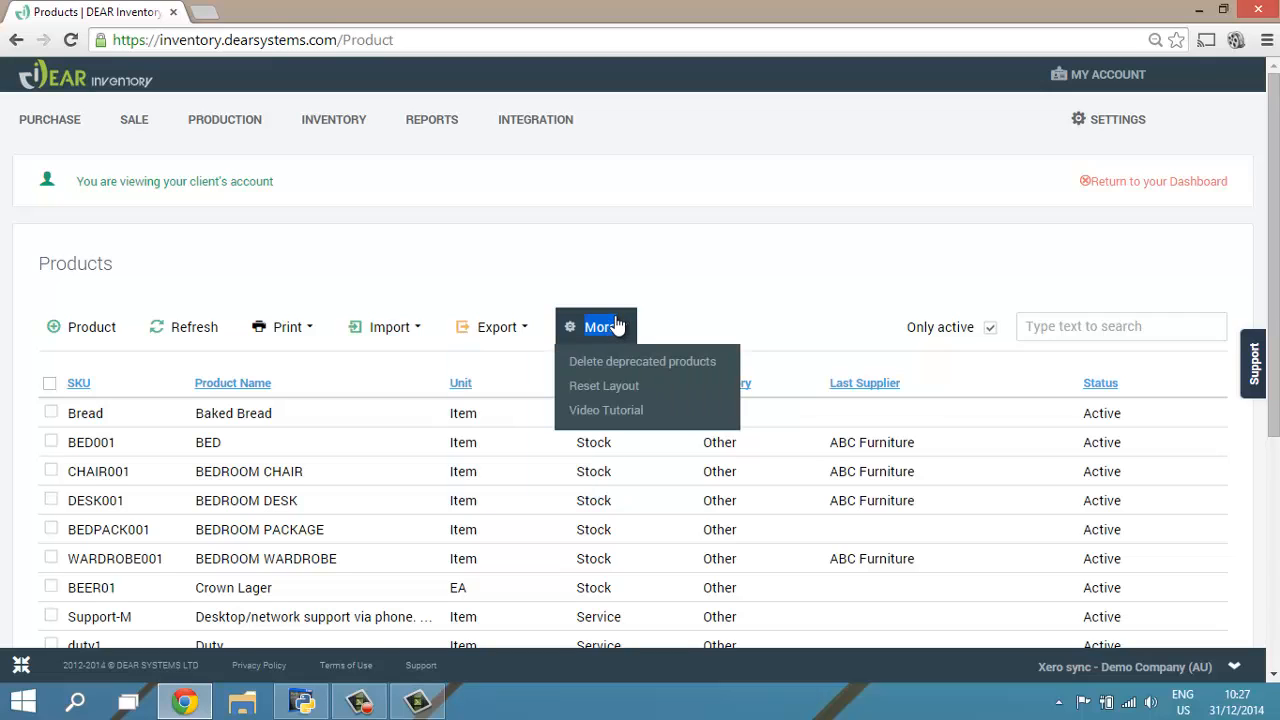
pyautogui.click(654, 316)
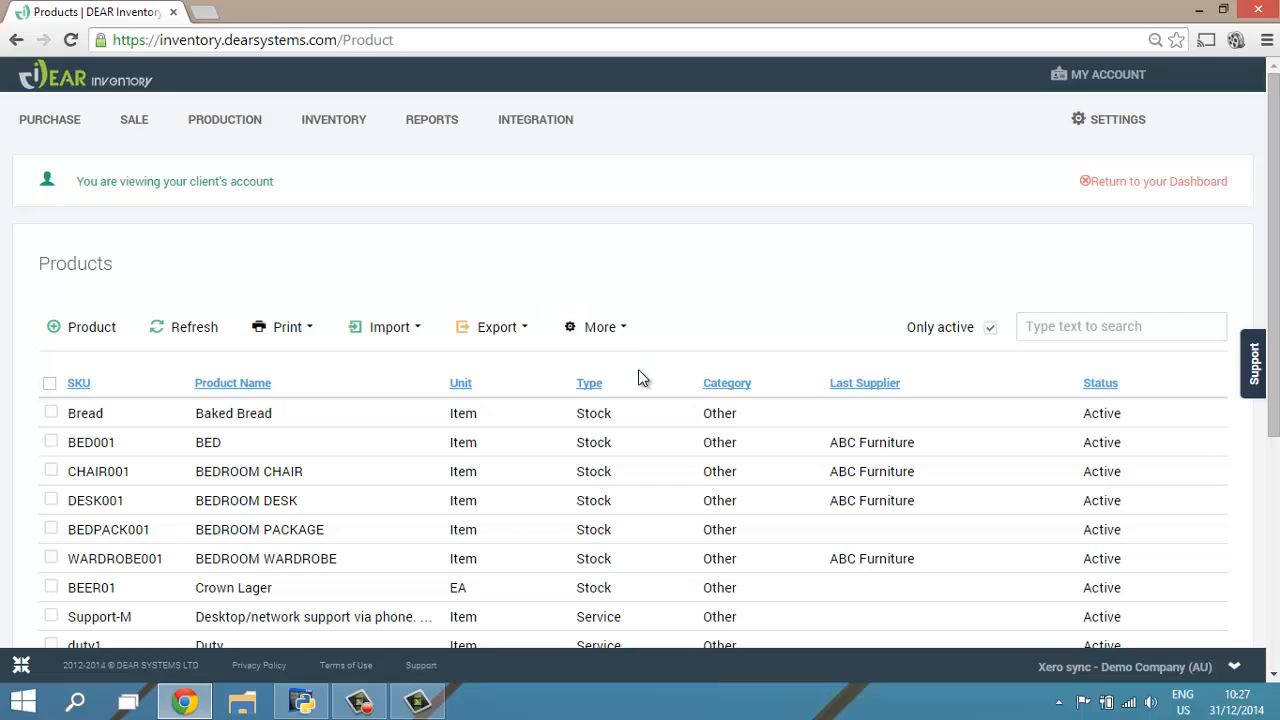
pyautogui.rightClick(638, 369)
pyautogui.click(630, 380)
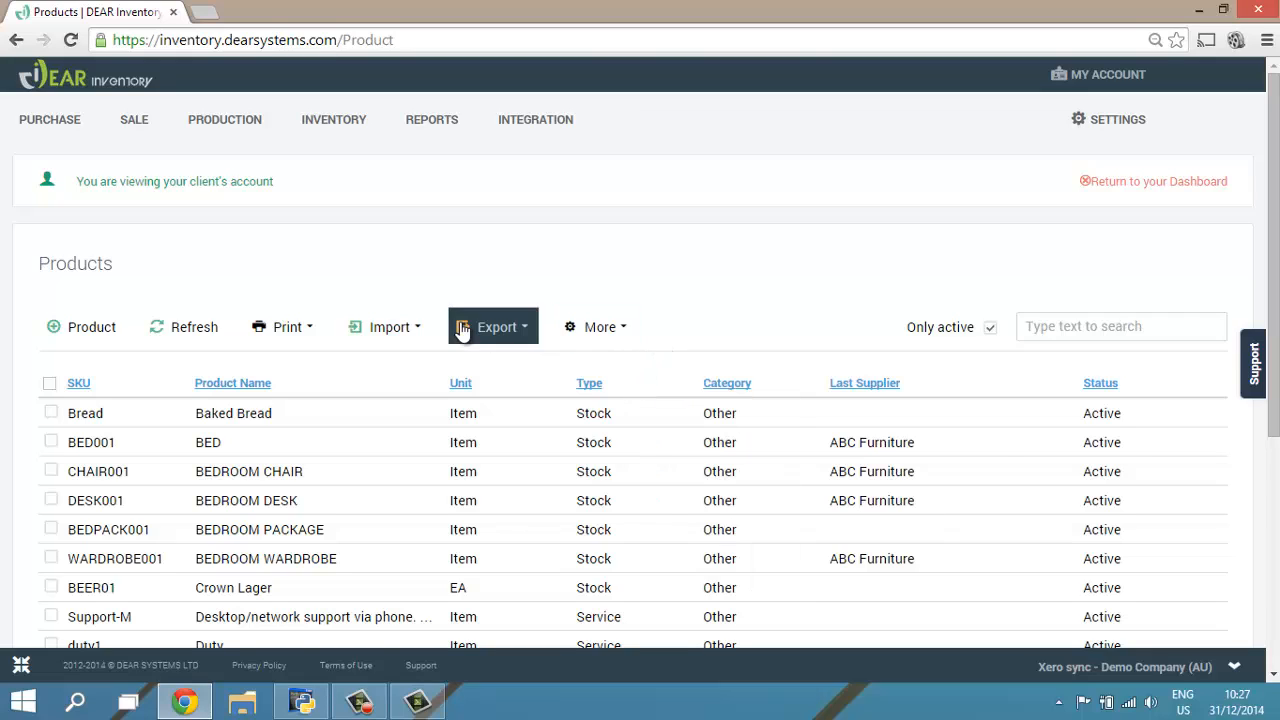